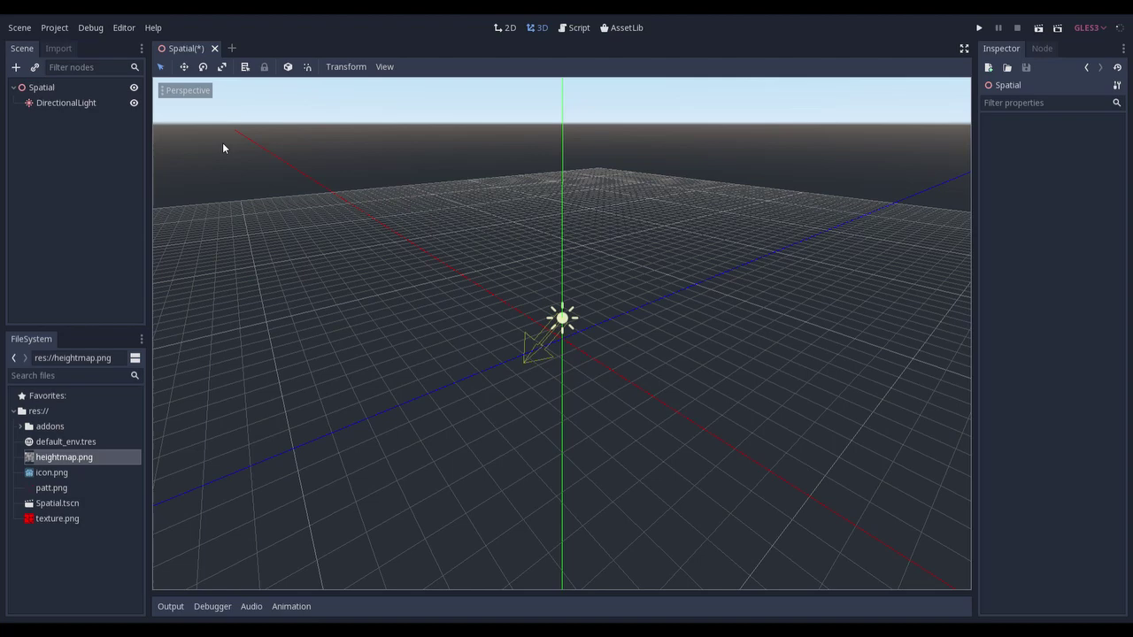
- Set Fast fur skin generator and Low Poly Terrain Generator plugins to Active in Project Settings
click(54, 28)
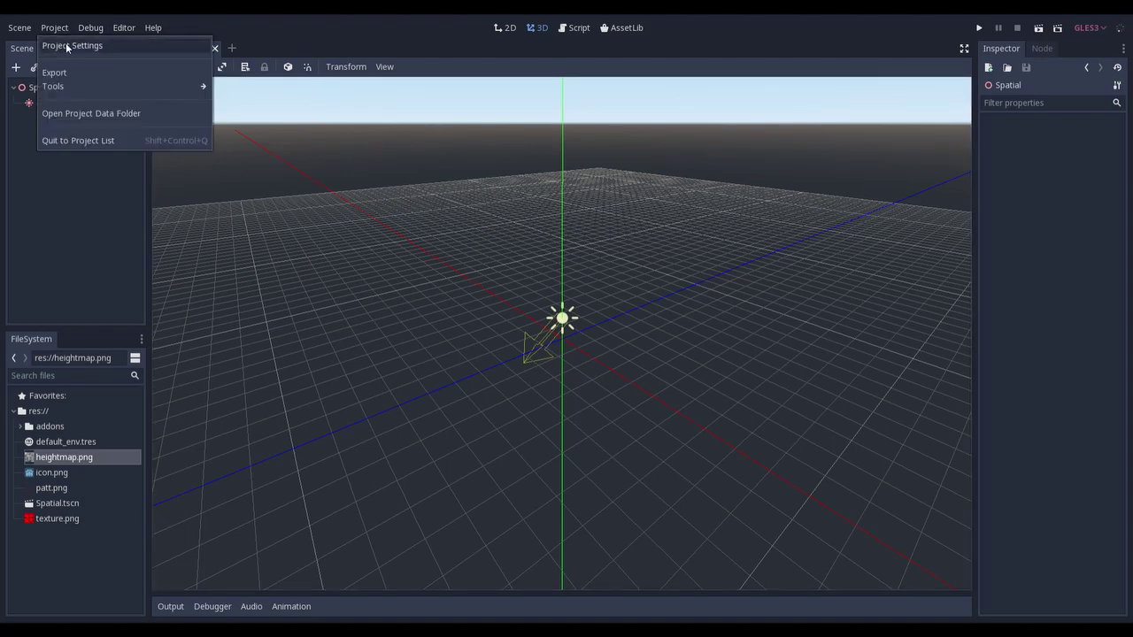
click(67, 47)
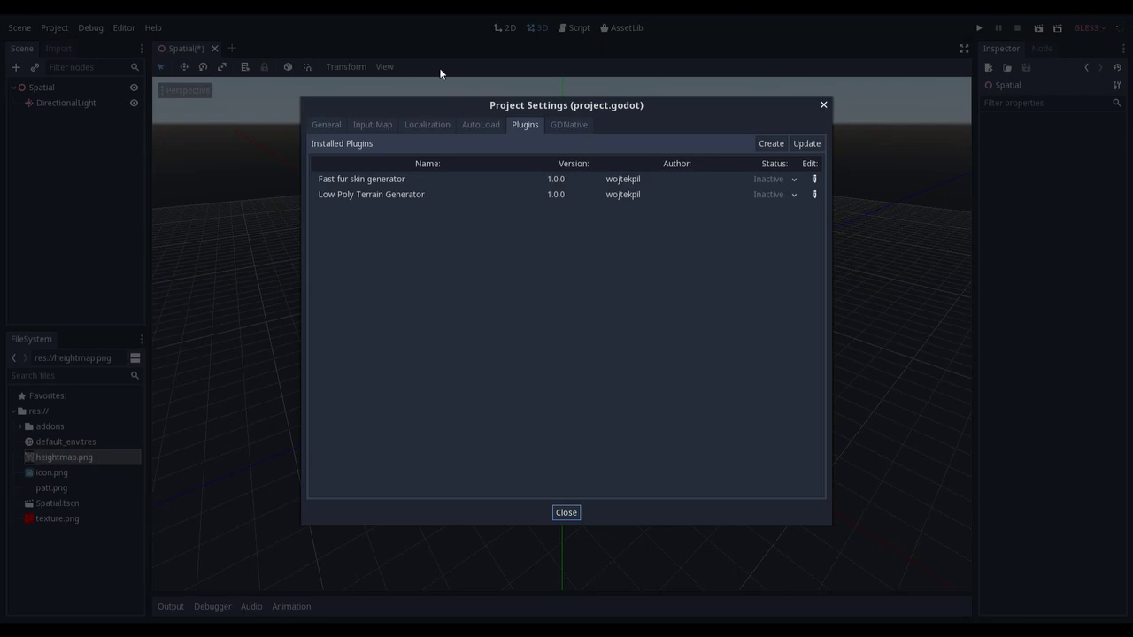
click(773, 180)
click(772, 210)
click(769, 196)
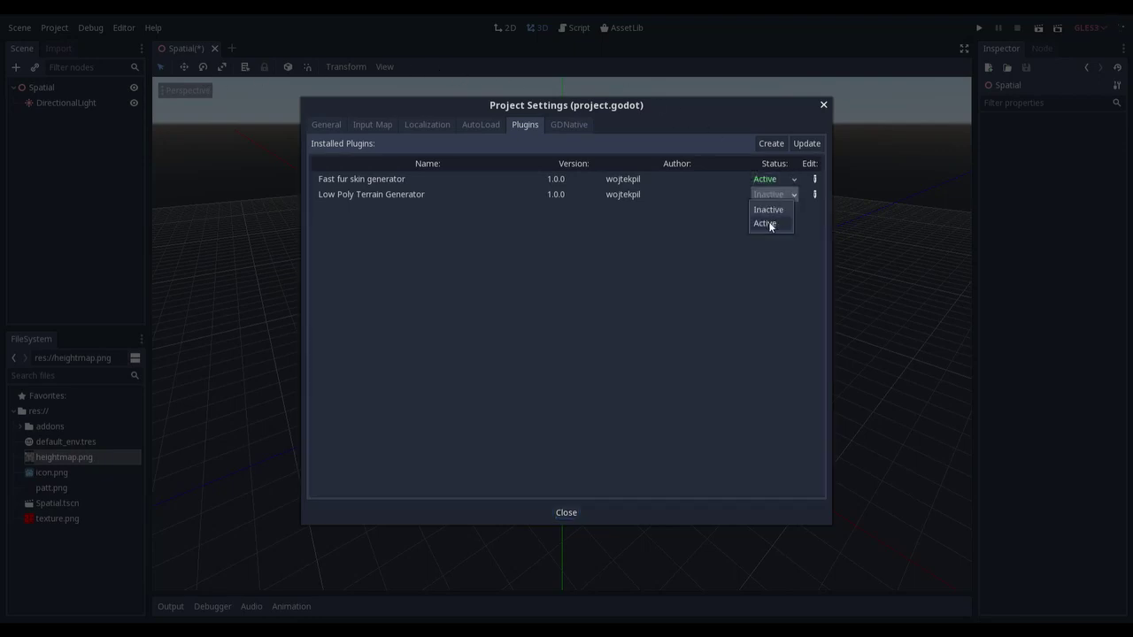
click(769, 224)
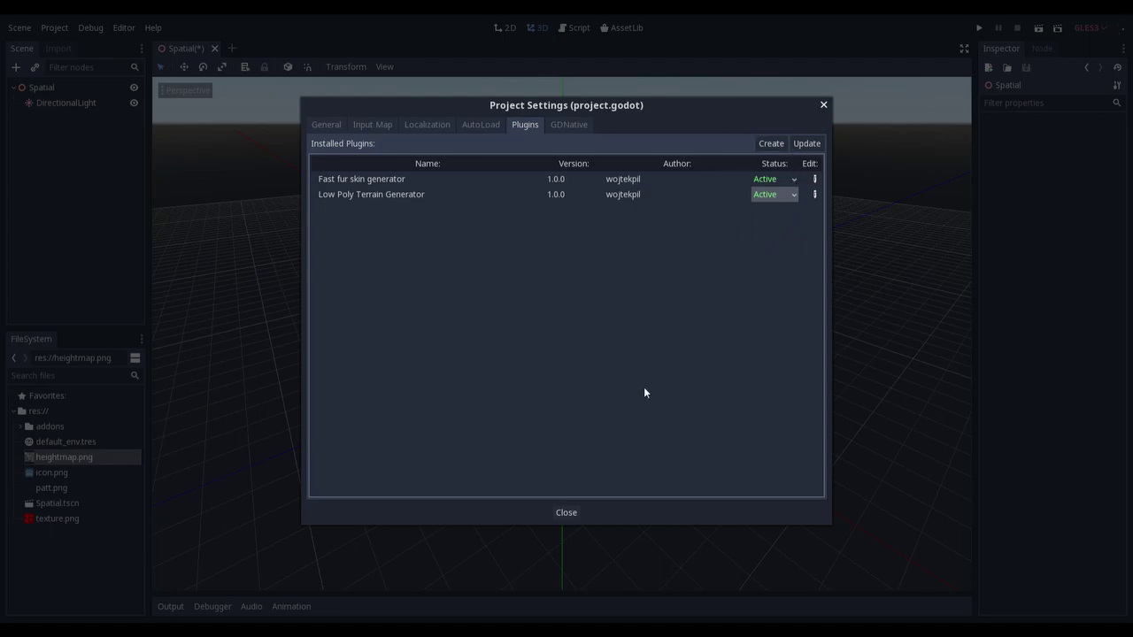
click(561, 512)
- Add a LowpolyTerrainHeightmap child node under Spatial
right_click(62, 86)
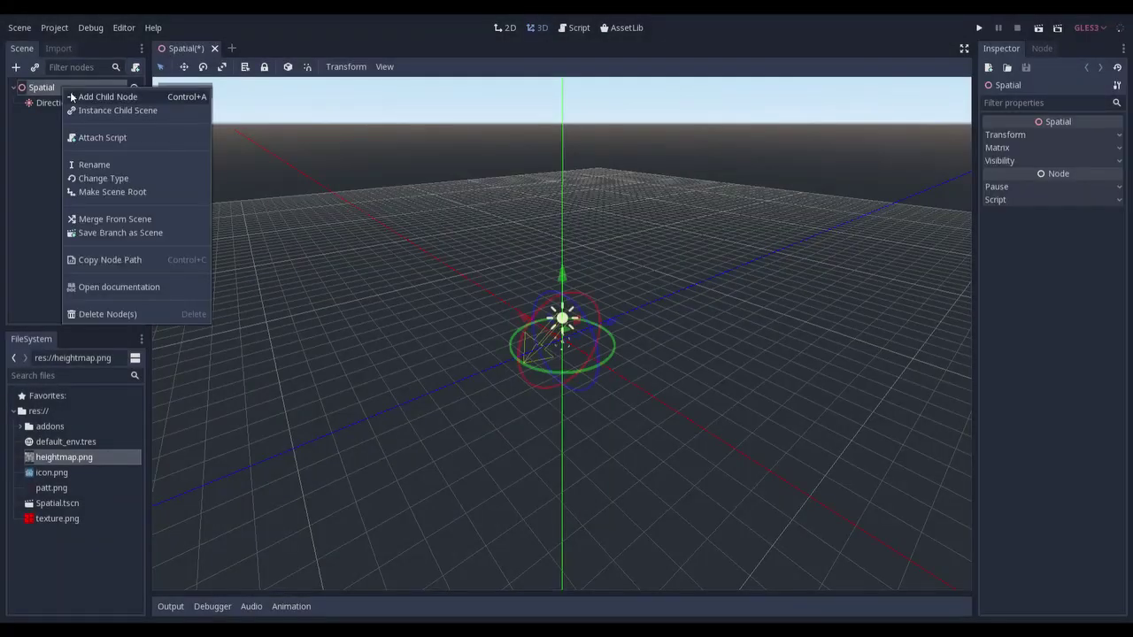
click(73, 93)
text(he)
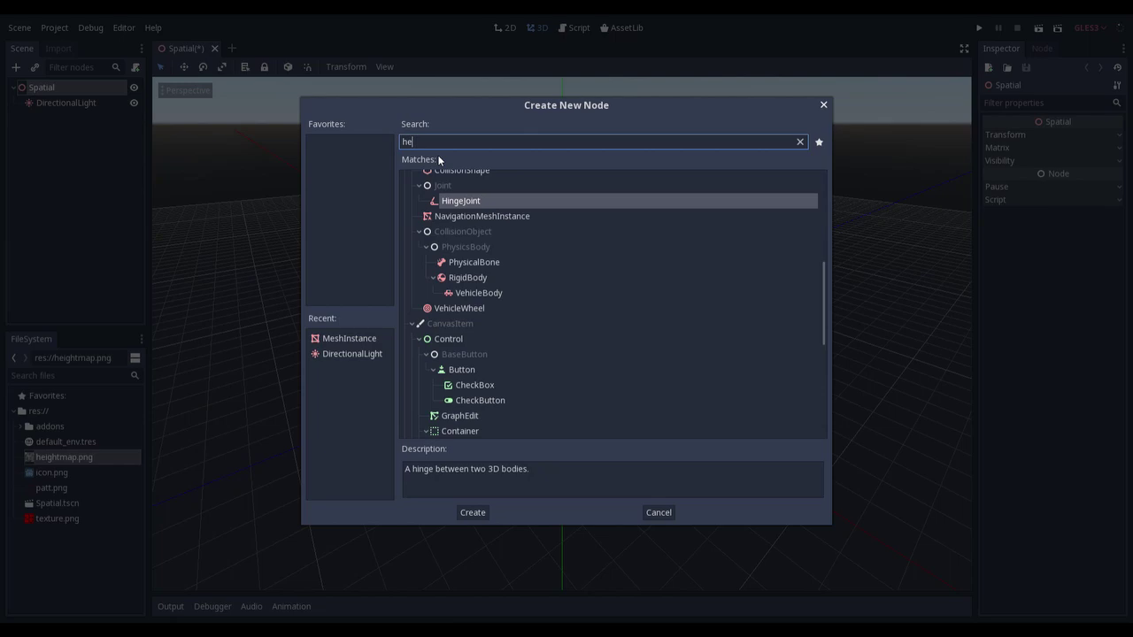
text(ight)
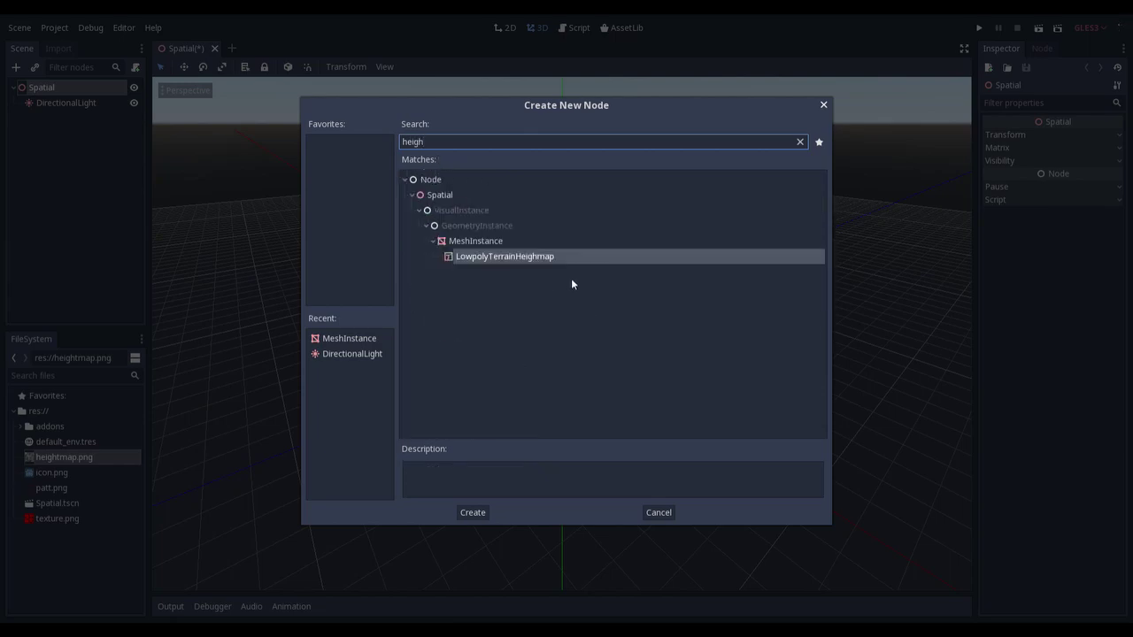
double_click(553, 259)
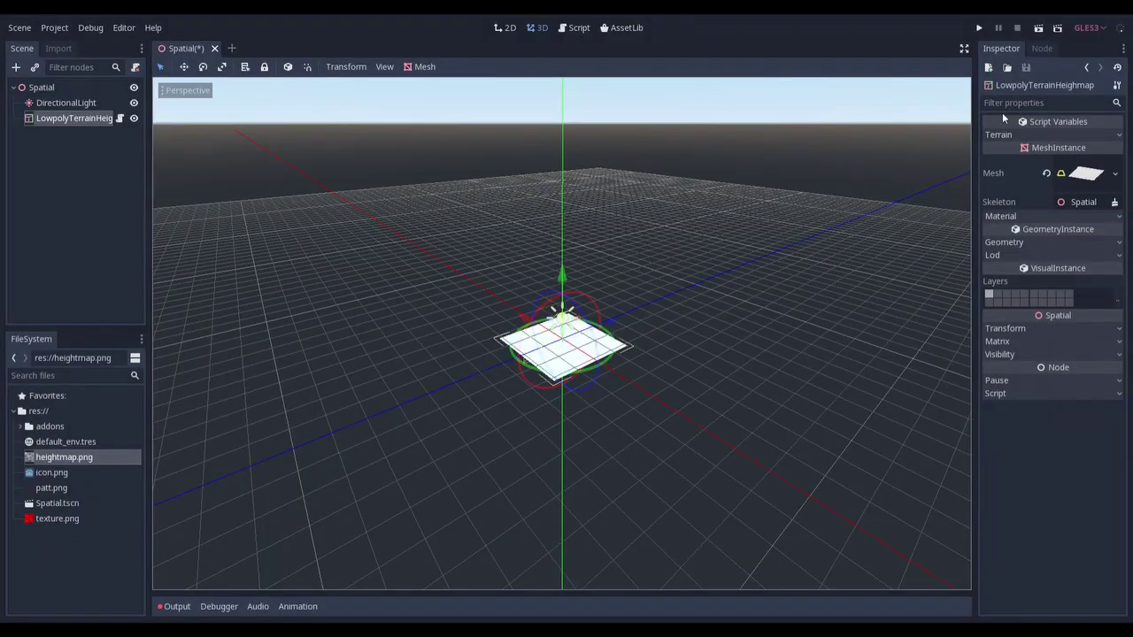
- Assign heightmap.png as the terrain's Height Map
click(1031, 134)
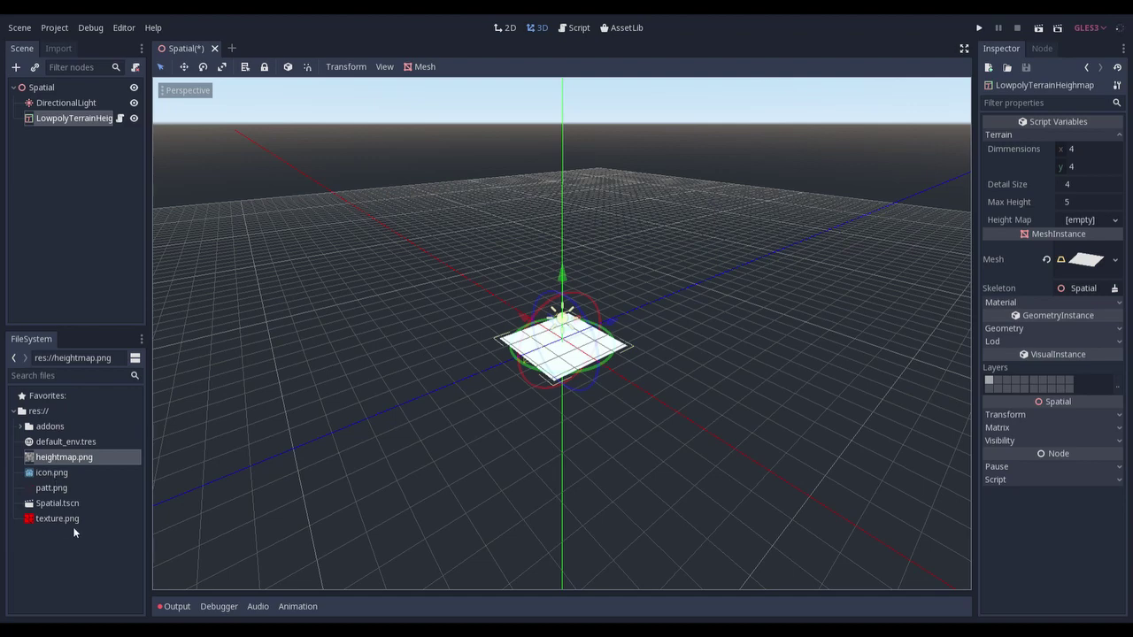
drag(48, 456, 1084, 223)
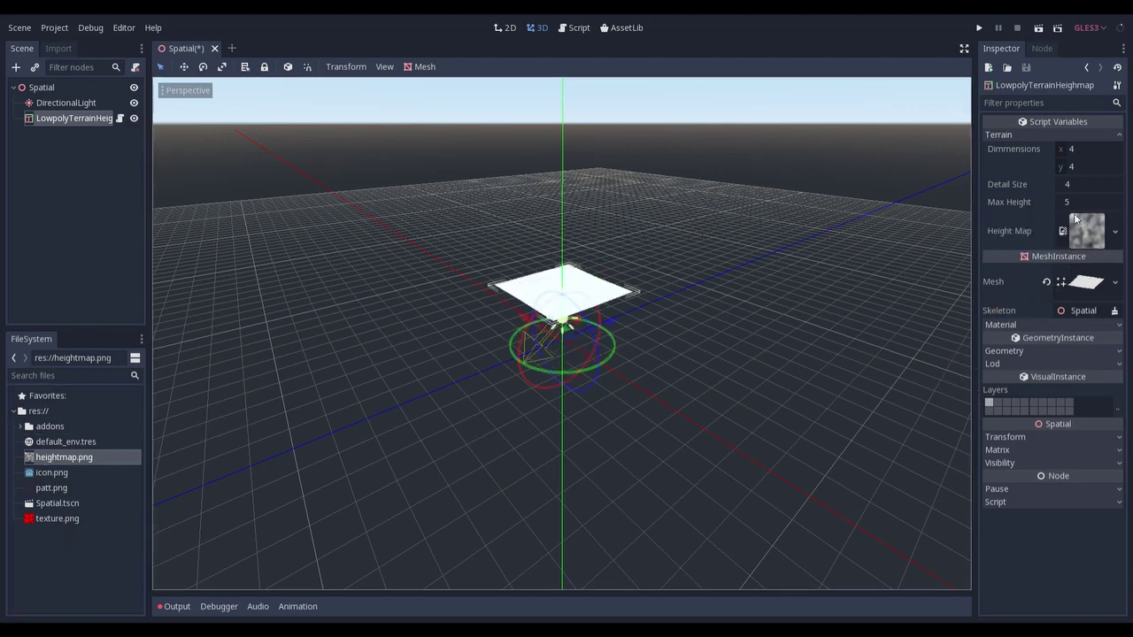
scroll(588, 285, up, 3)
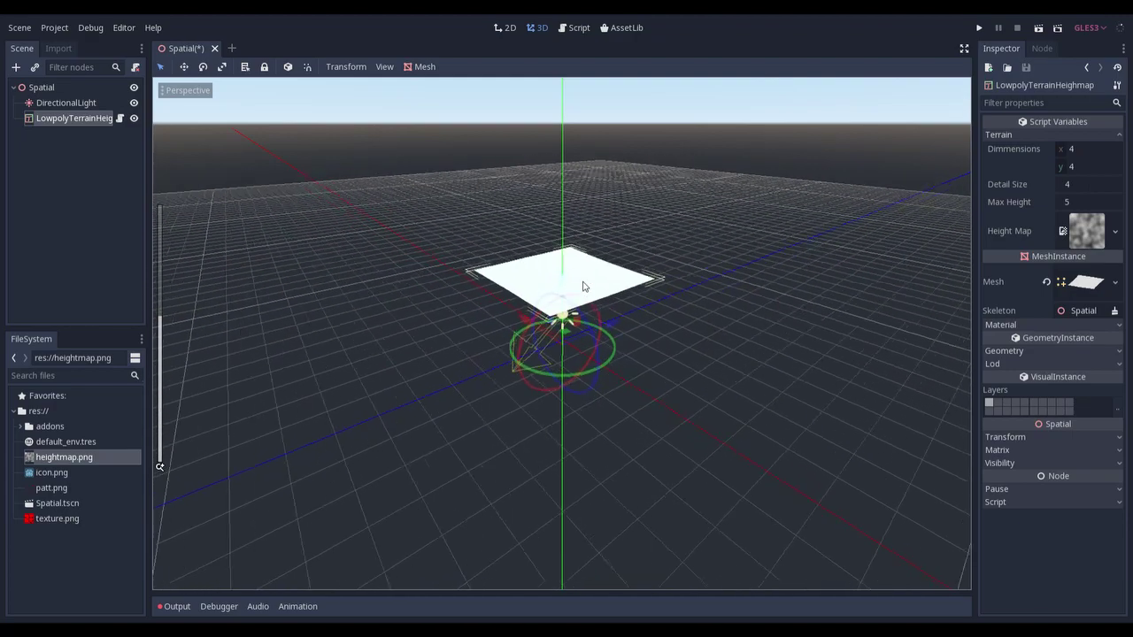
- Set the terrain Dimensions to 100 by 100
click(1108, 150)
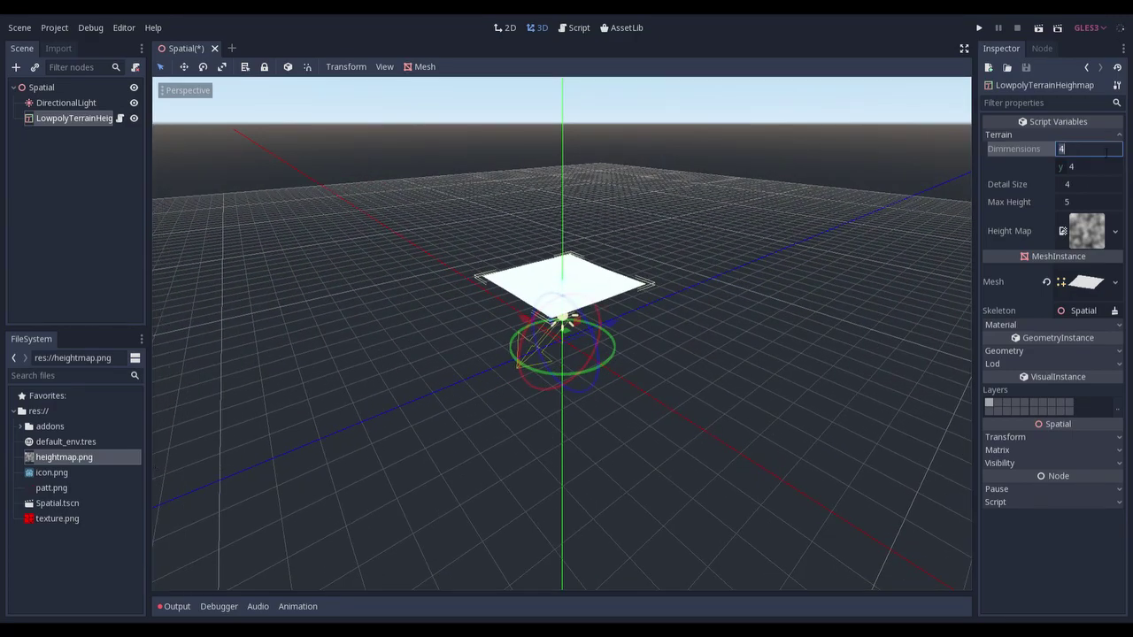
text(100)
key(Return)
click(1094, 168)
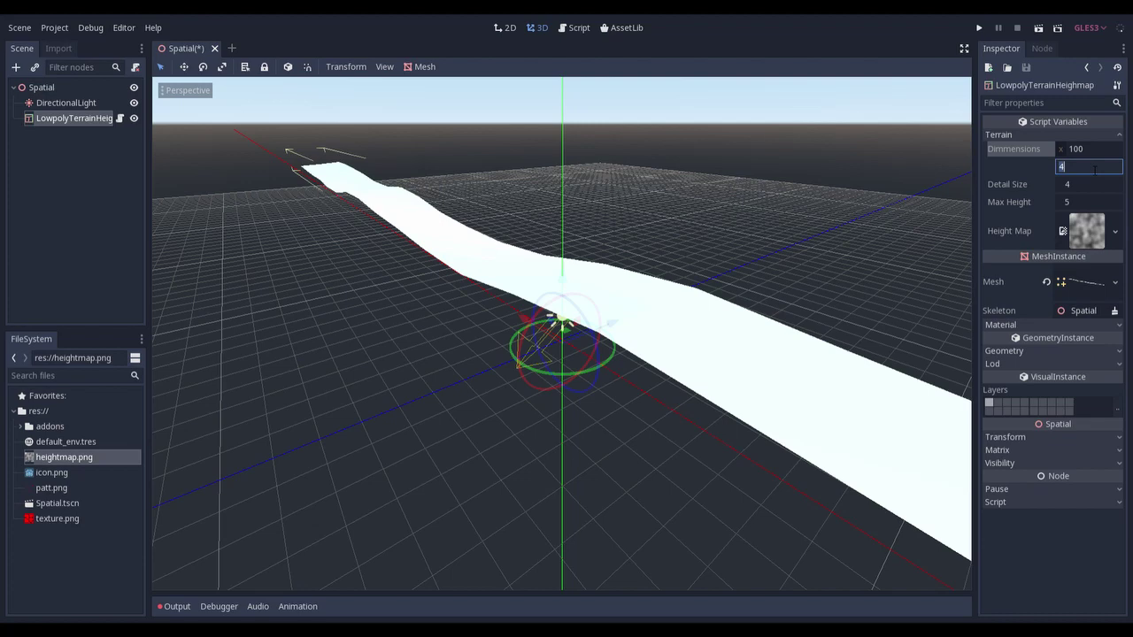
text(100)
key(Return)
scroll(437, 296, down, 3)
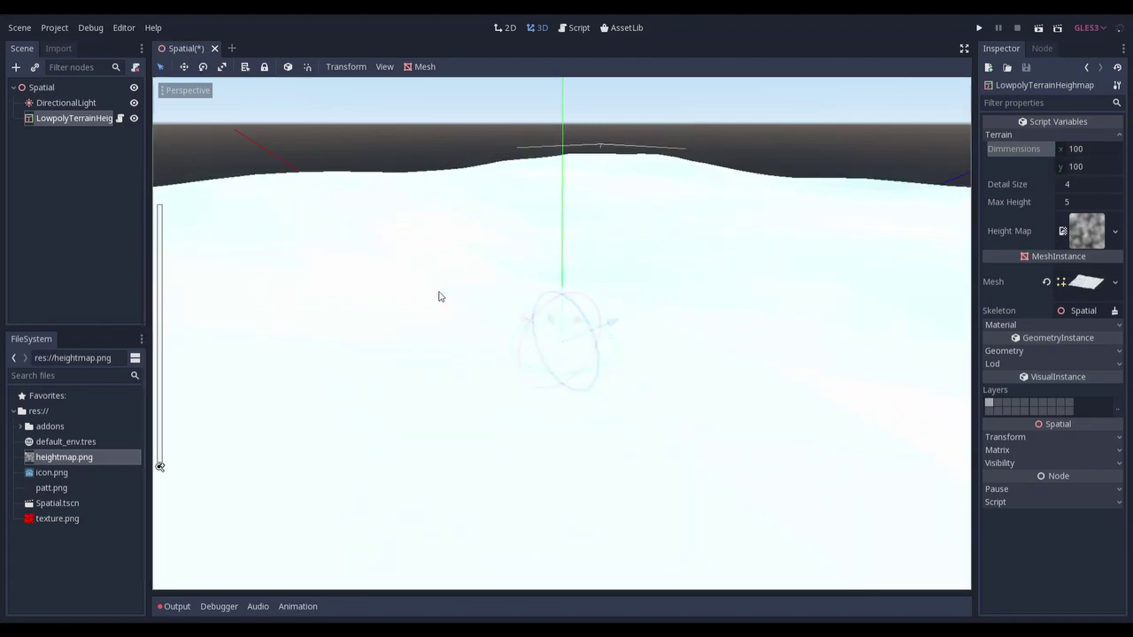
middle_drag(507, 299, 519, 313)
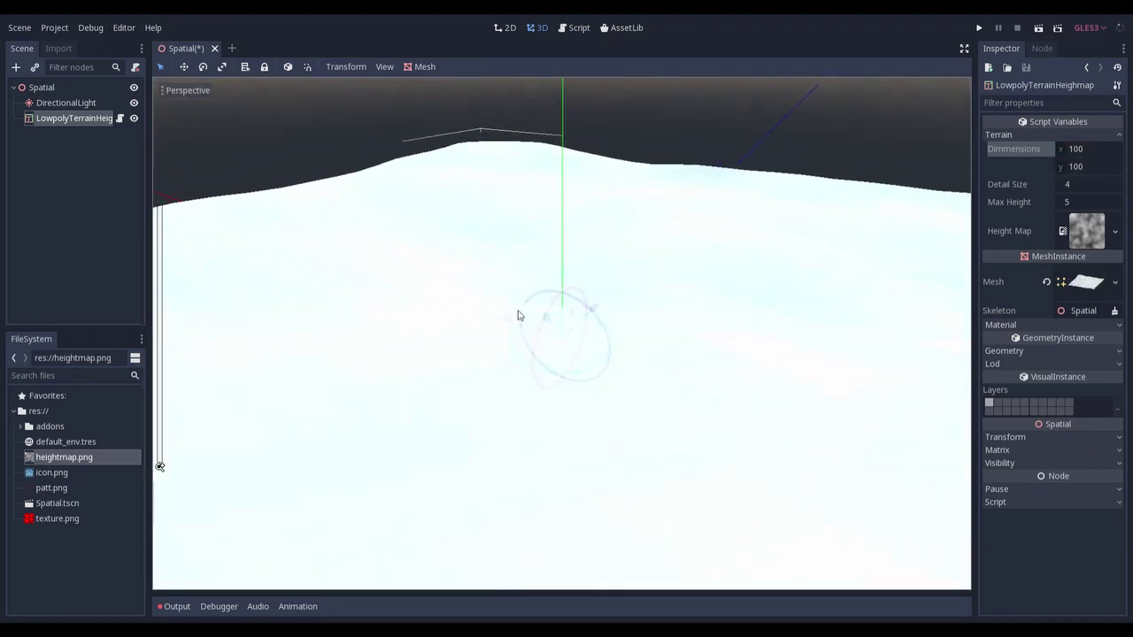
- Set the terrain Max Height to 15 and Detail Size to 1
click(1097, 202)
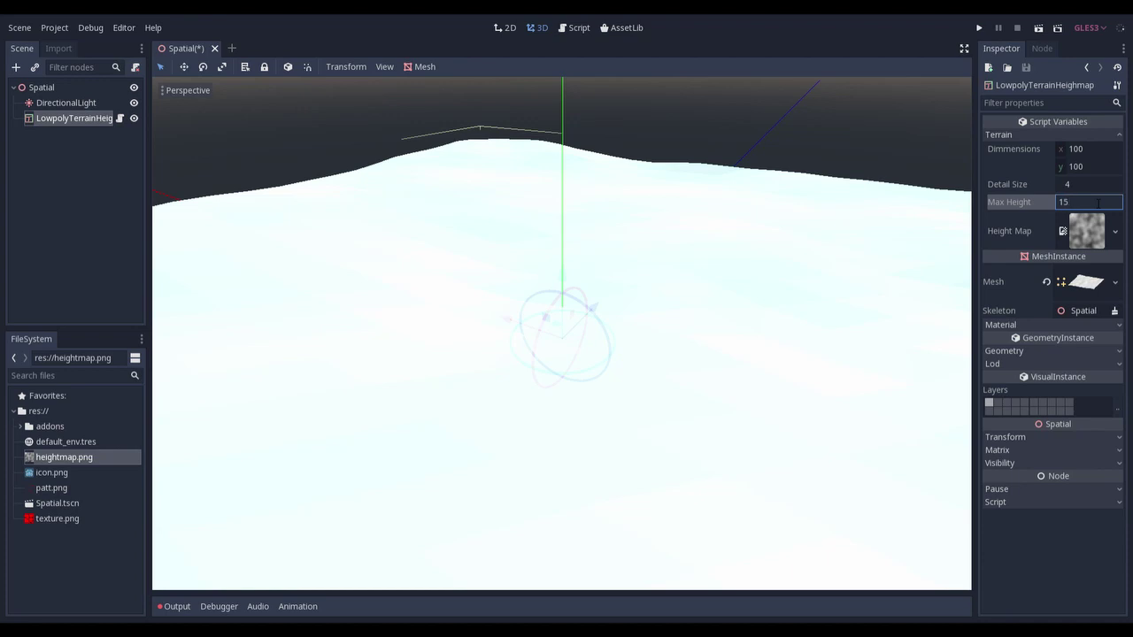
key(Return)
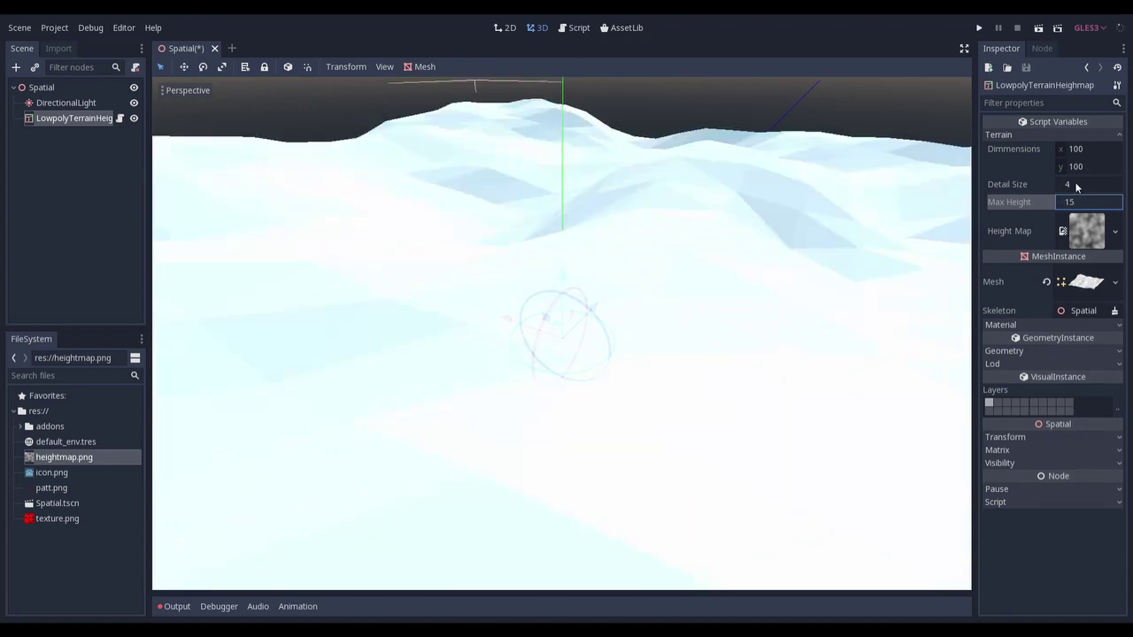
middle_drag(657, 309, 783, 280)
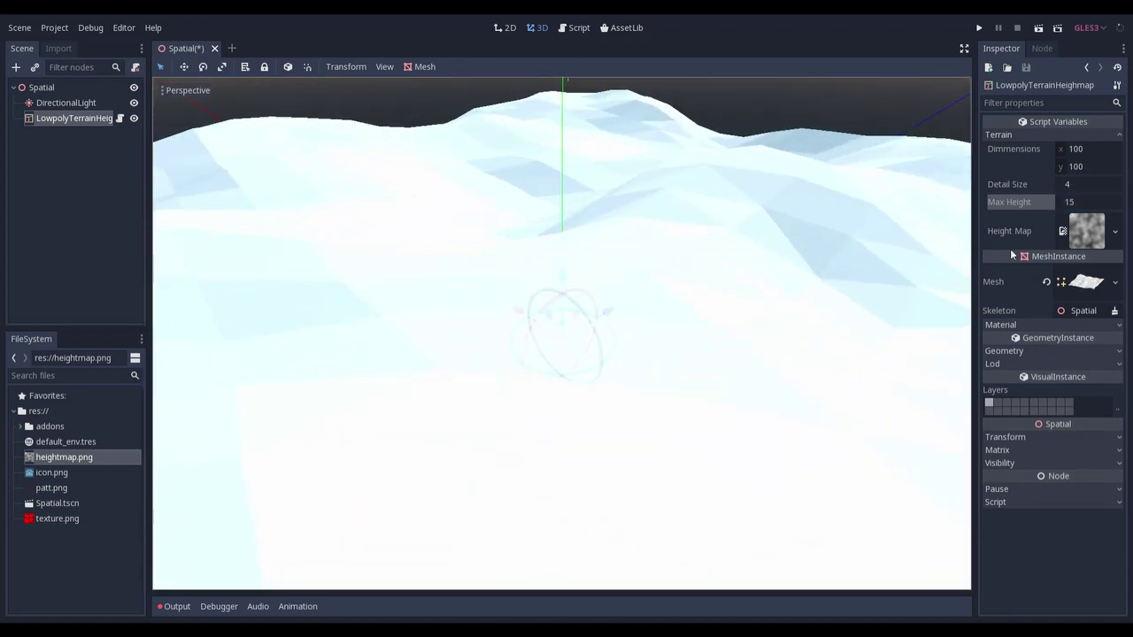
click(1103, 187)
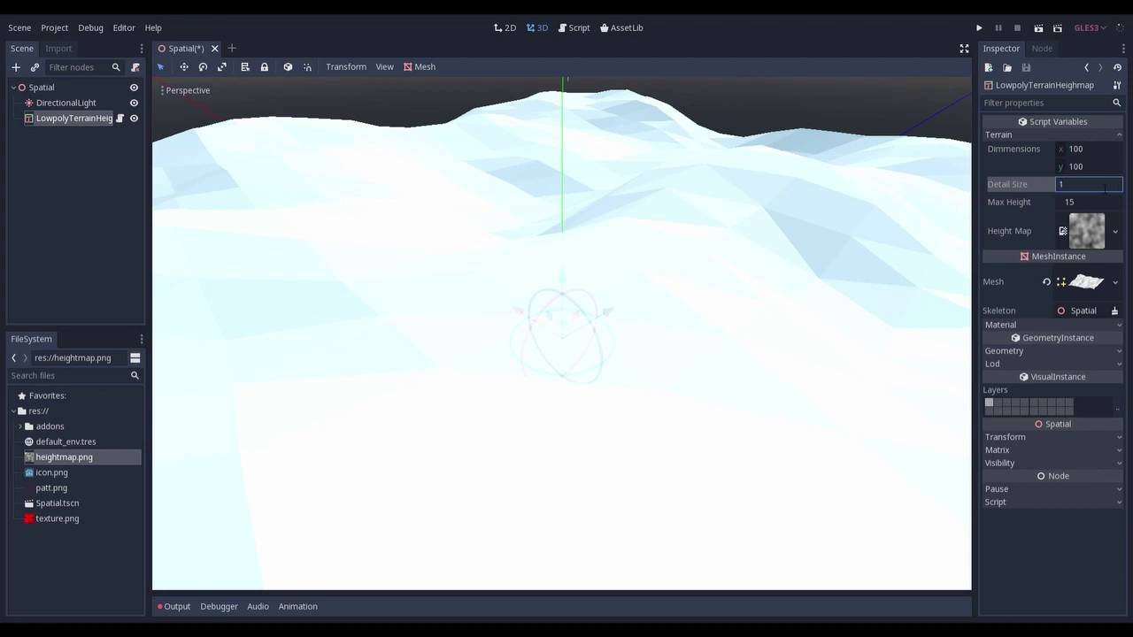
text(1)
key(Return)
middle_drag(434, 397, 546, 370)
- Add a FastFurGrassSelective node under Spatial and move the terrain node inside it
click(73, 113)
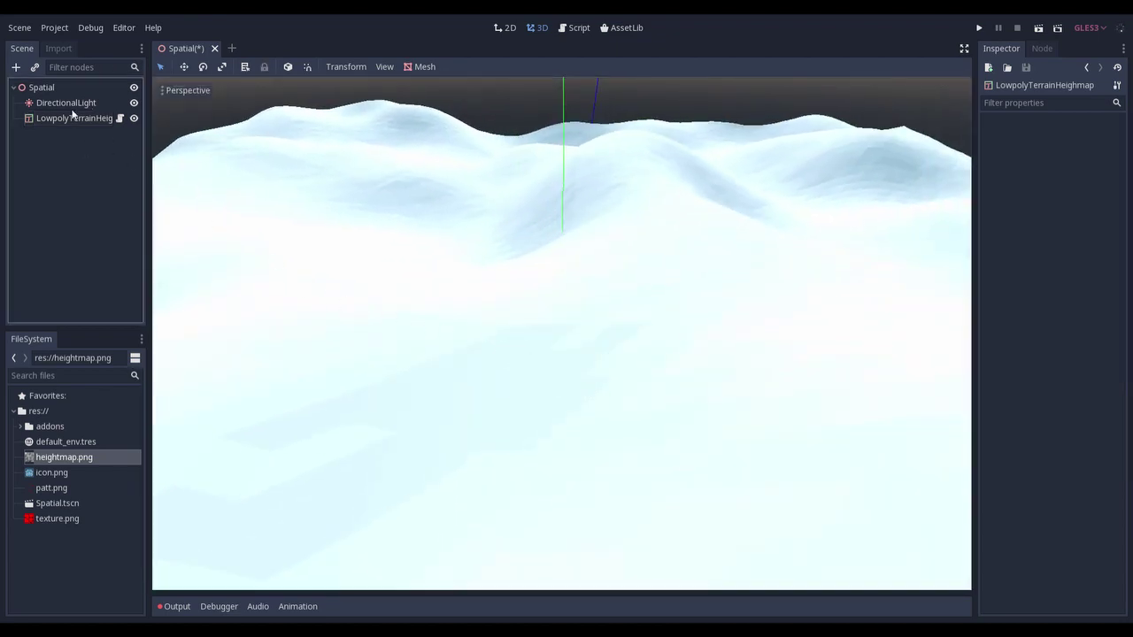
right_click(75, 89)
click(98, 97)
text(f)
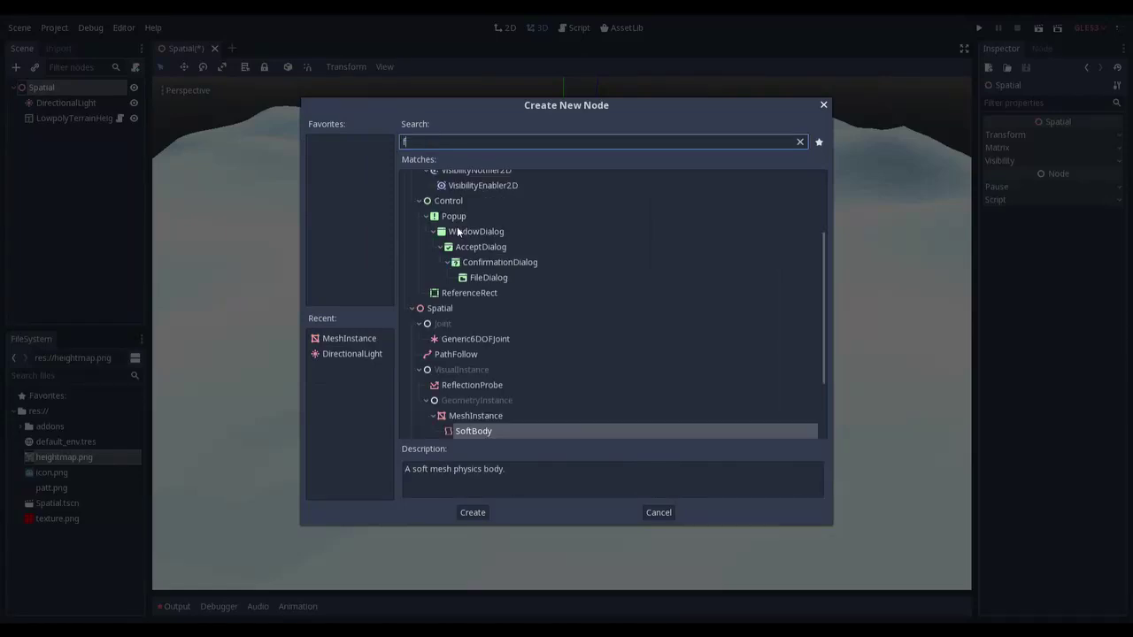
text(ast)
double_click(456, 227)
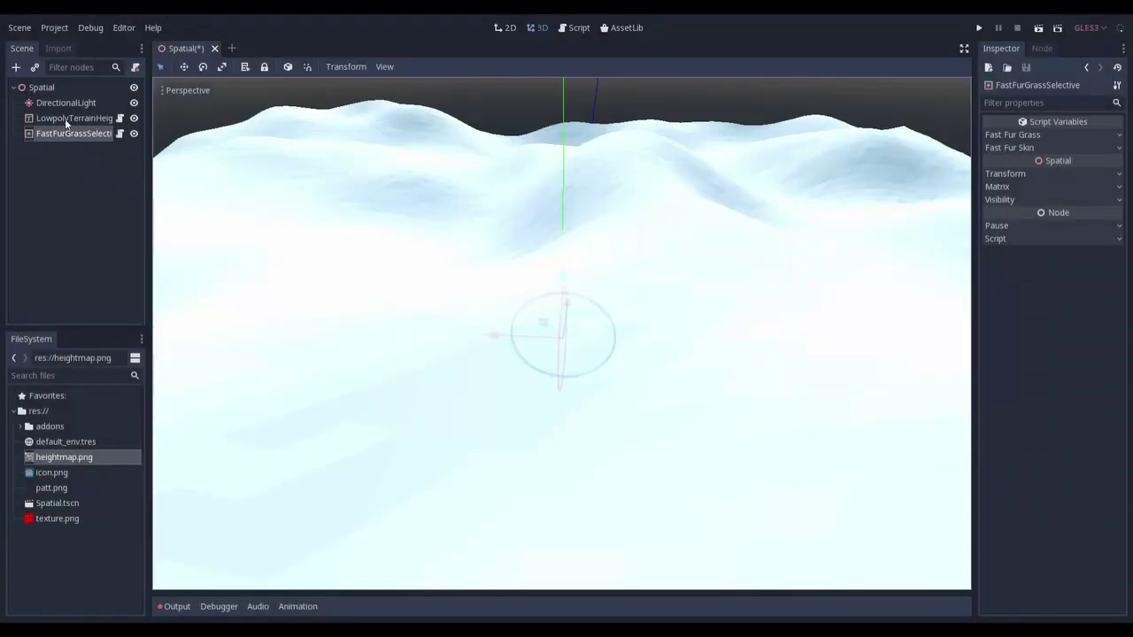
drag(60, 118, 63, 132)
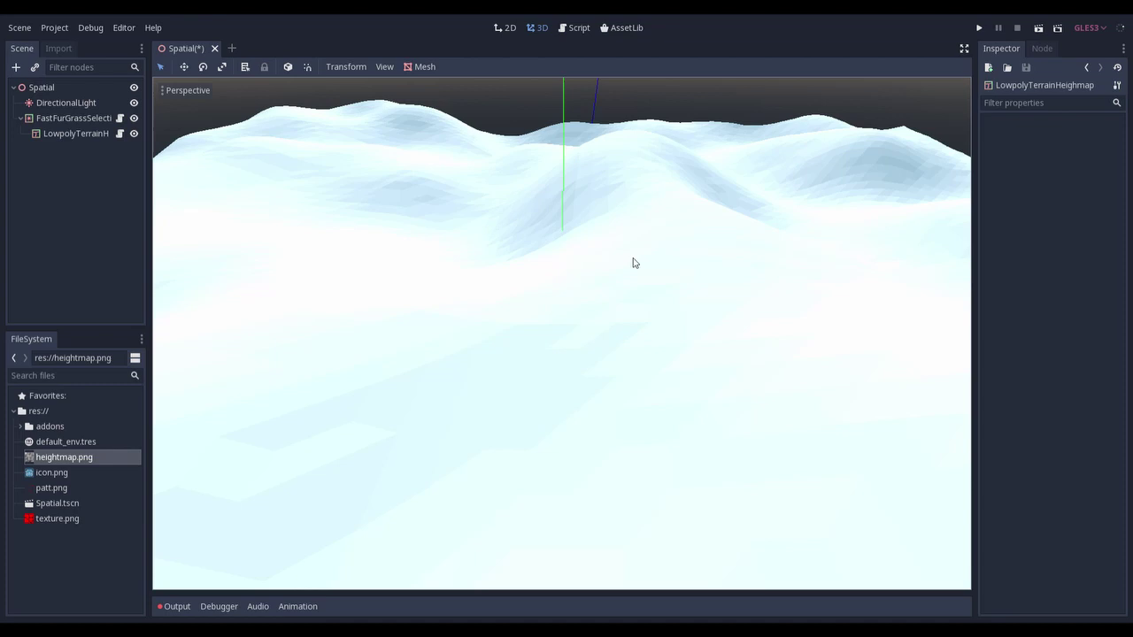
click(81, 122)
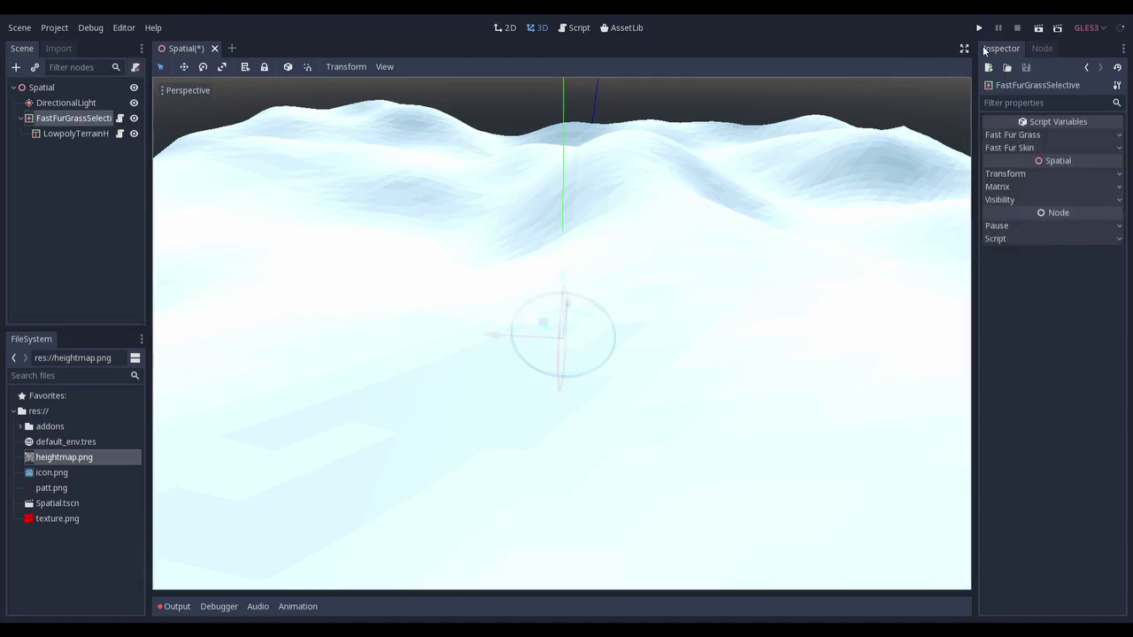
- Assign texture.png as the Selective Texture to grass the hills, then expand Fast Fur Skin
click(1040, 134)
drag(74, 515, 1085, 161)
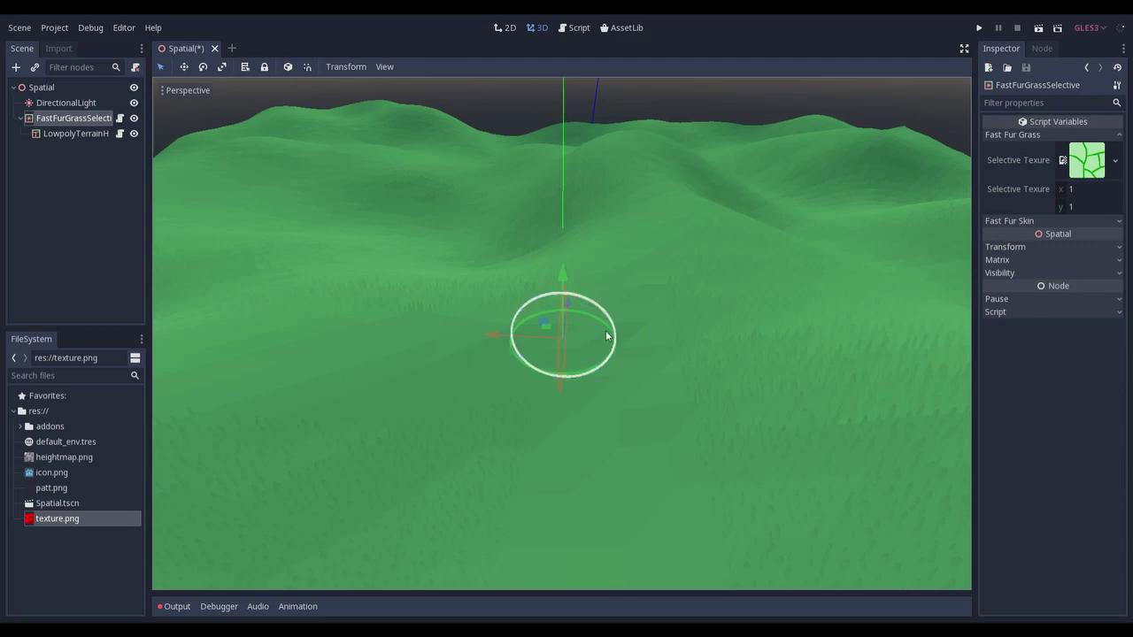
scroll(699, 320, up, 4)
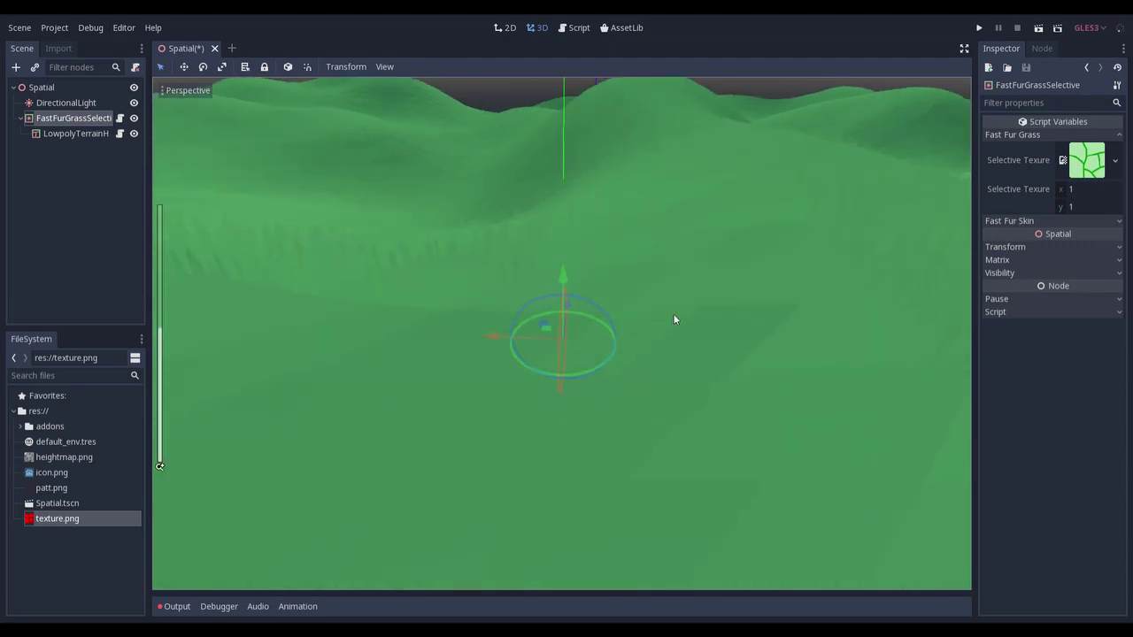
scroll(621, 317, up, 3)
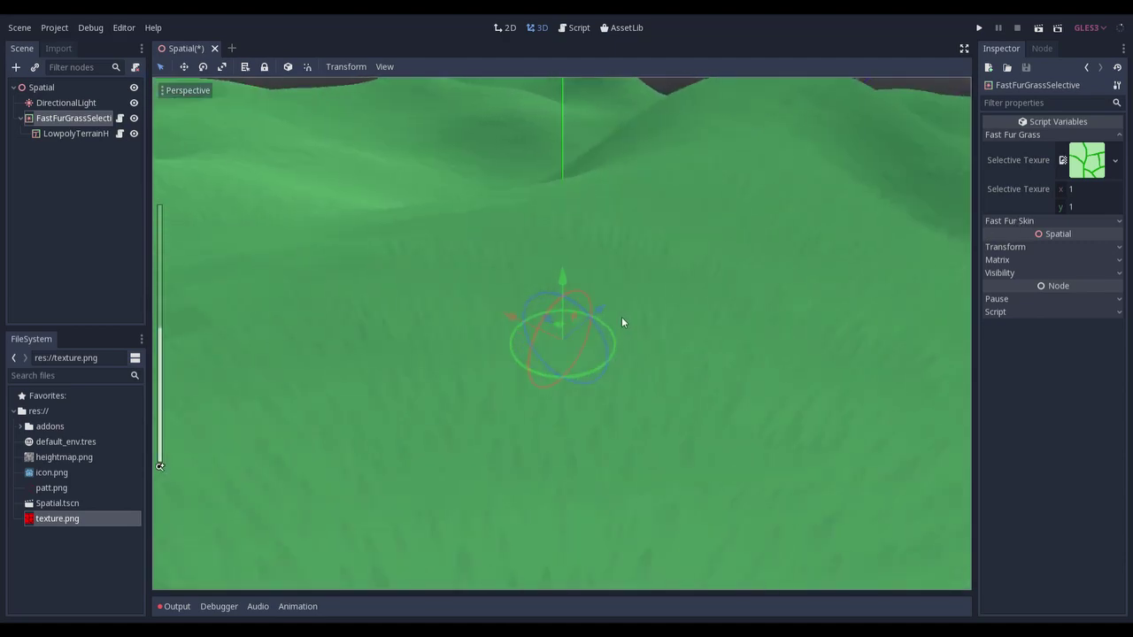
scroll(597, 310, down, 3)
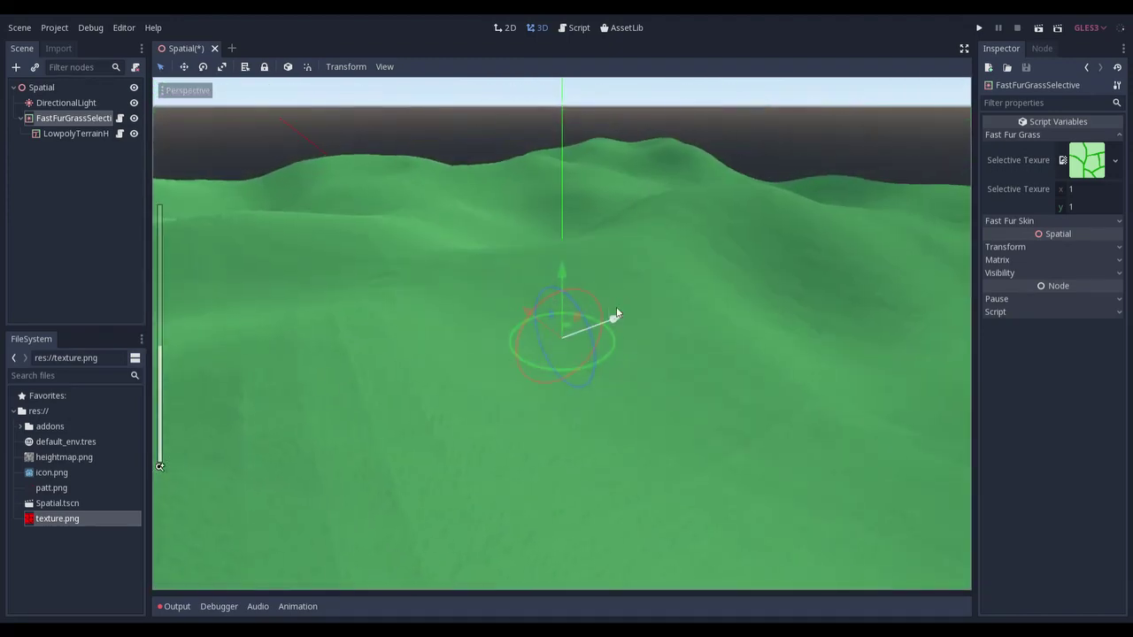
middle_drag(616, 314, 591, 308)
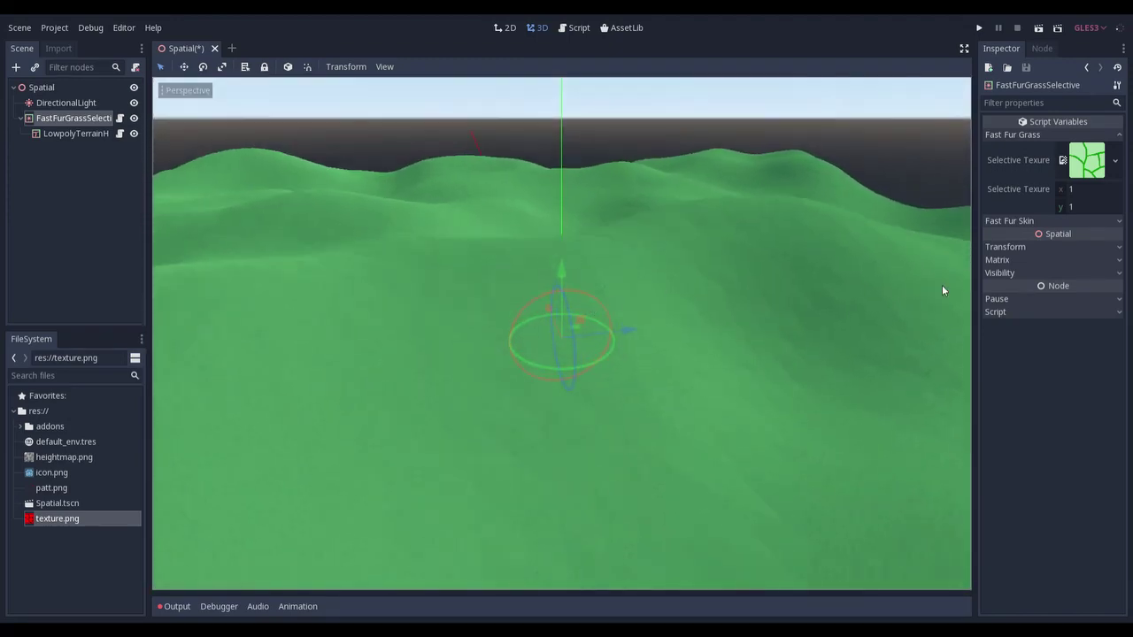
click(1009, 222)
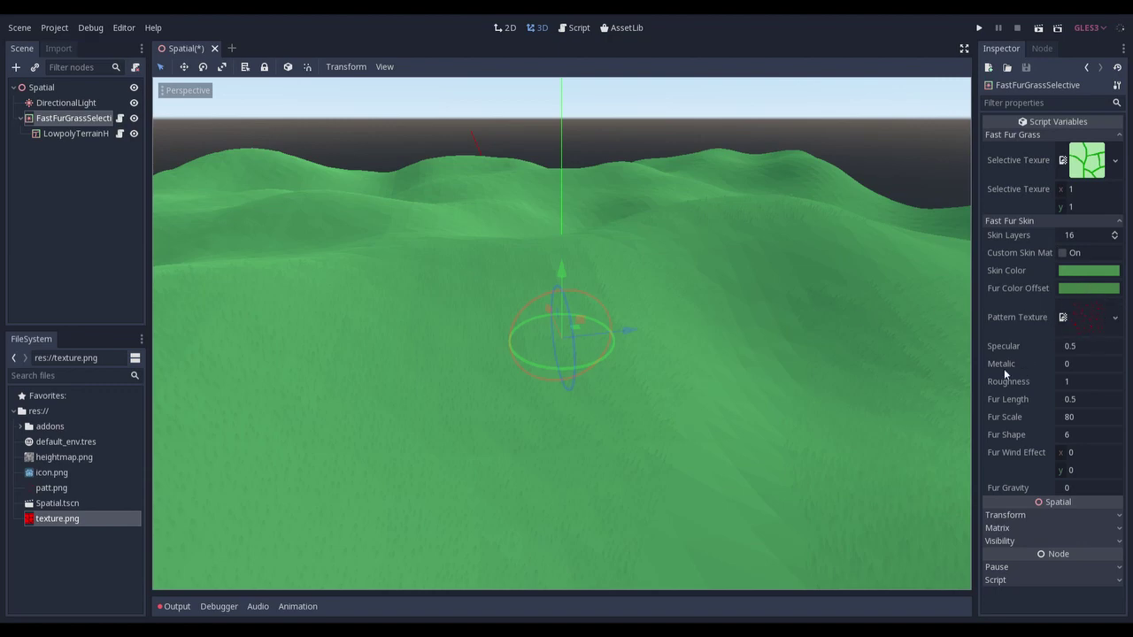
- Raise Fur Scale to about 84.25 and set Fur Wind Effect x and y to 2
scroll(675, 363, up, 3)
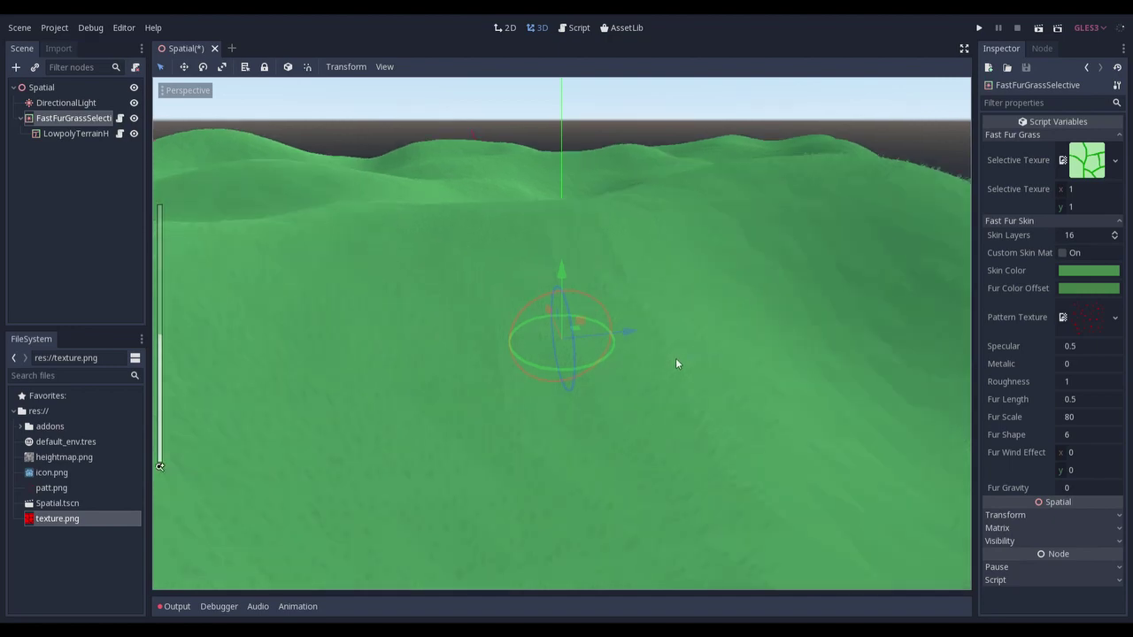
mouse_move(1087, 417)
mouse_down()
mouse_move(1115, 417)
mouse_move(1104, 416)
mouse_move(1105, 399)
mouse_move(1087, 399)
mouse_up()
click(1073, 403)
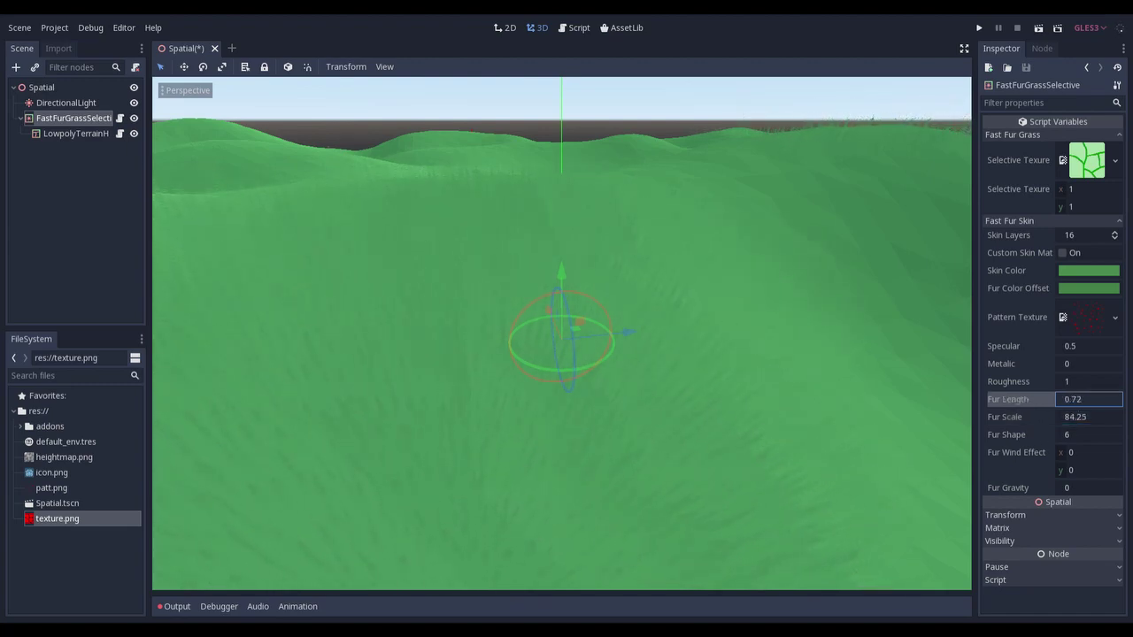
click(1088, 453)
text(2)
click(1094, 475)
text(2)
click(1094, 453)
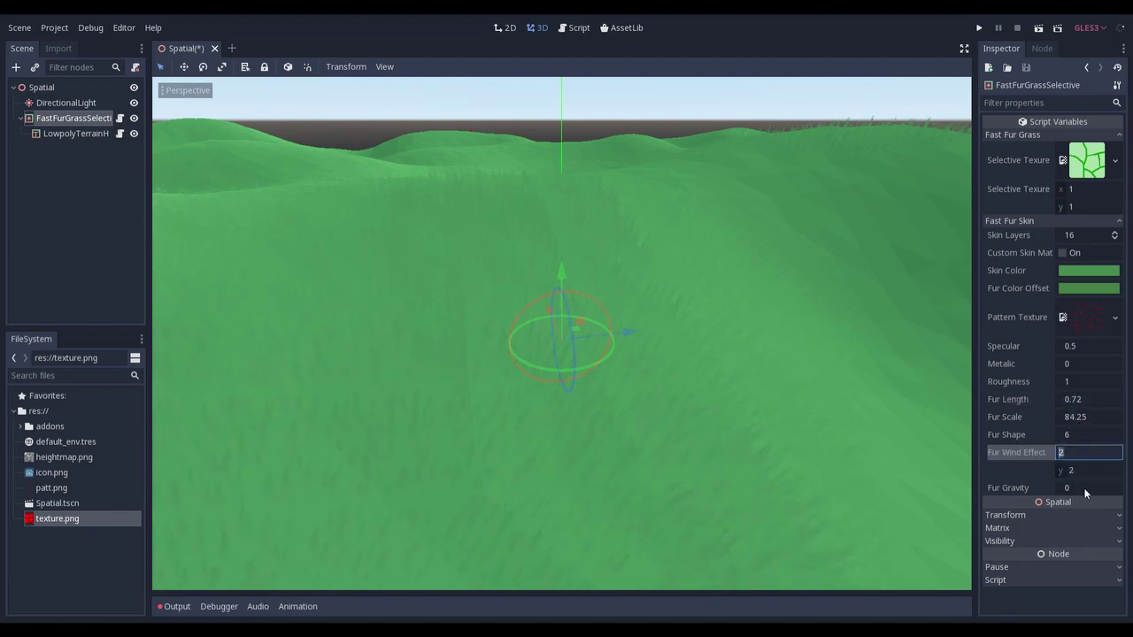
- Set Fur Gravity to -0.46 and Fur Shape to 5.66
click(1088, 489)
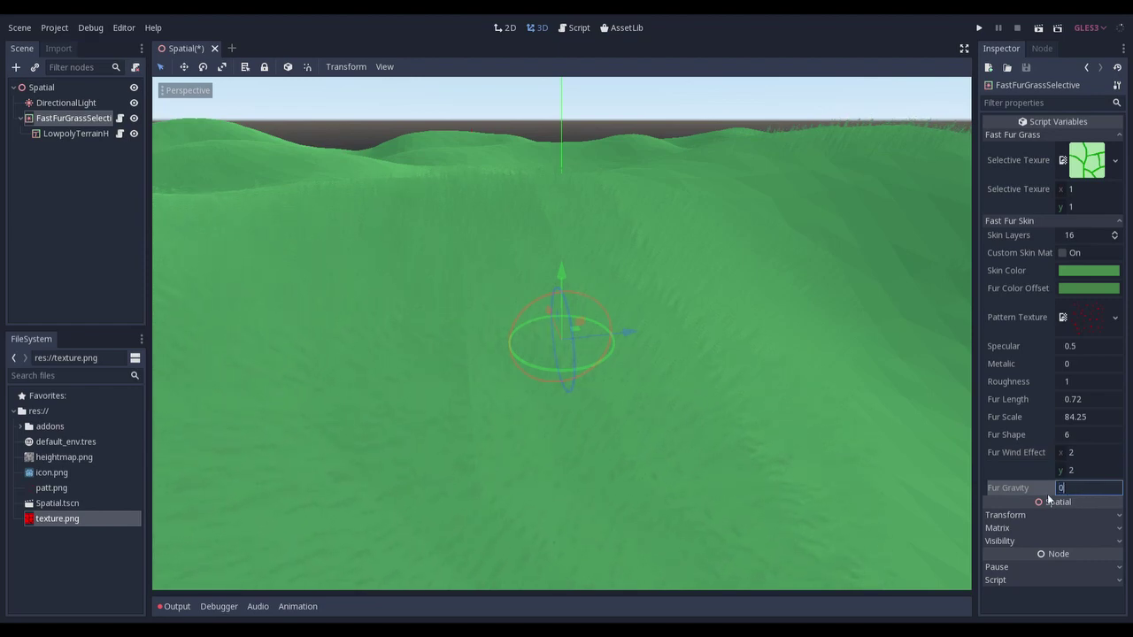
text(-0.46)
key(Return)
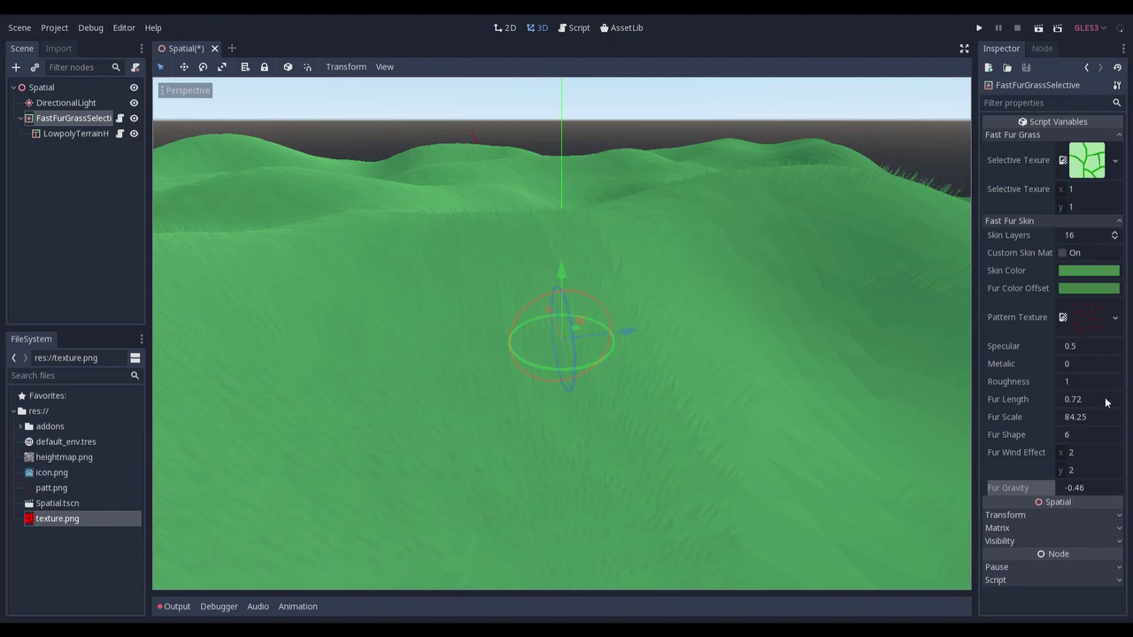
click(1069, 436)
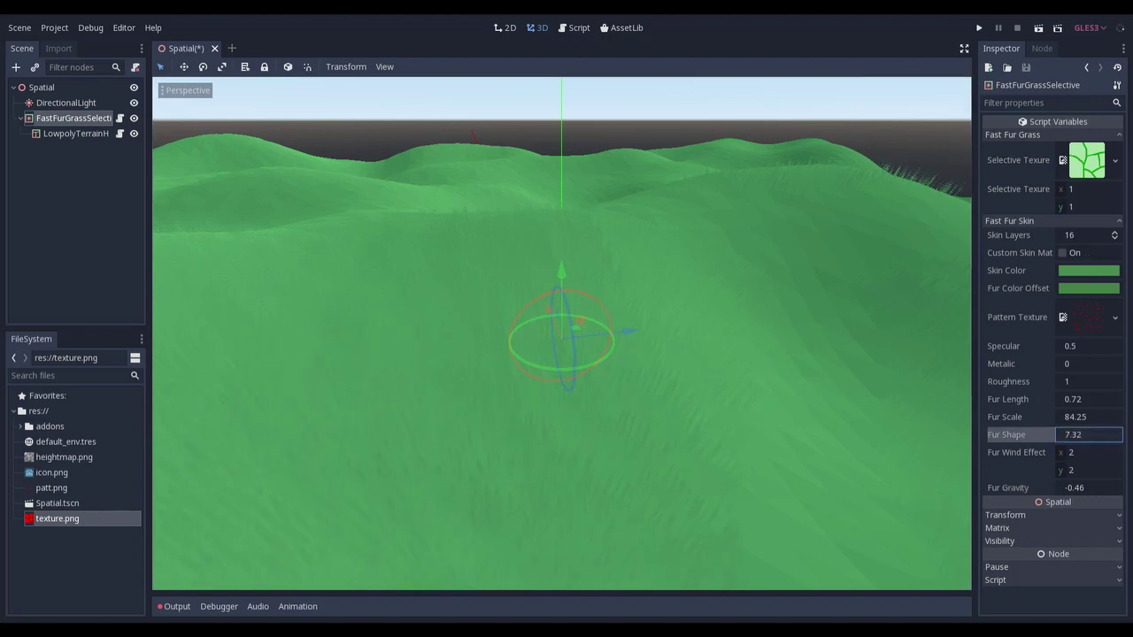
drag(1073, 434, 1058, 435)
- Set Skin Layers to 64 and Fur Length to 0.89 for denser, longer grass
click(1084, 237)
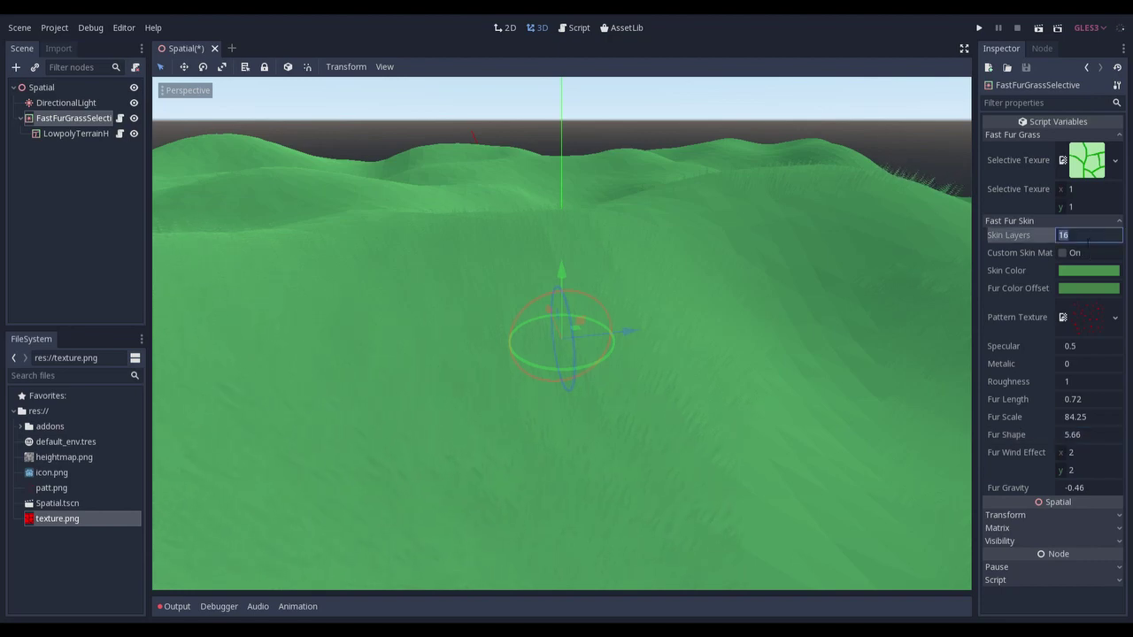
text(64)
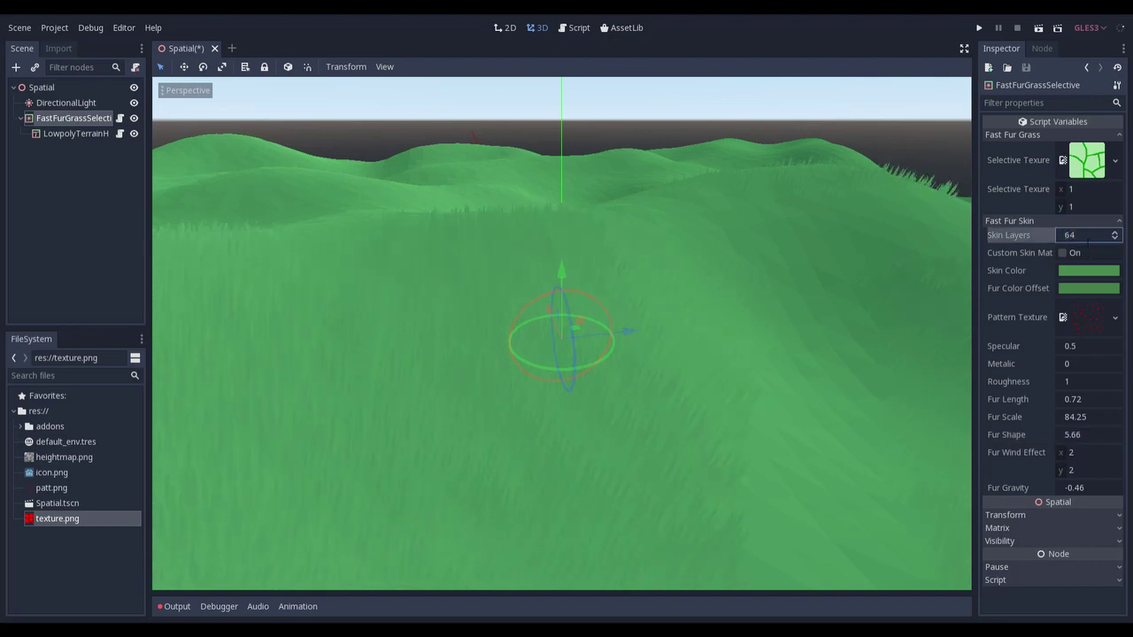
key(Return)
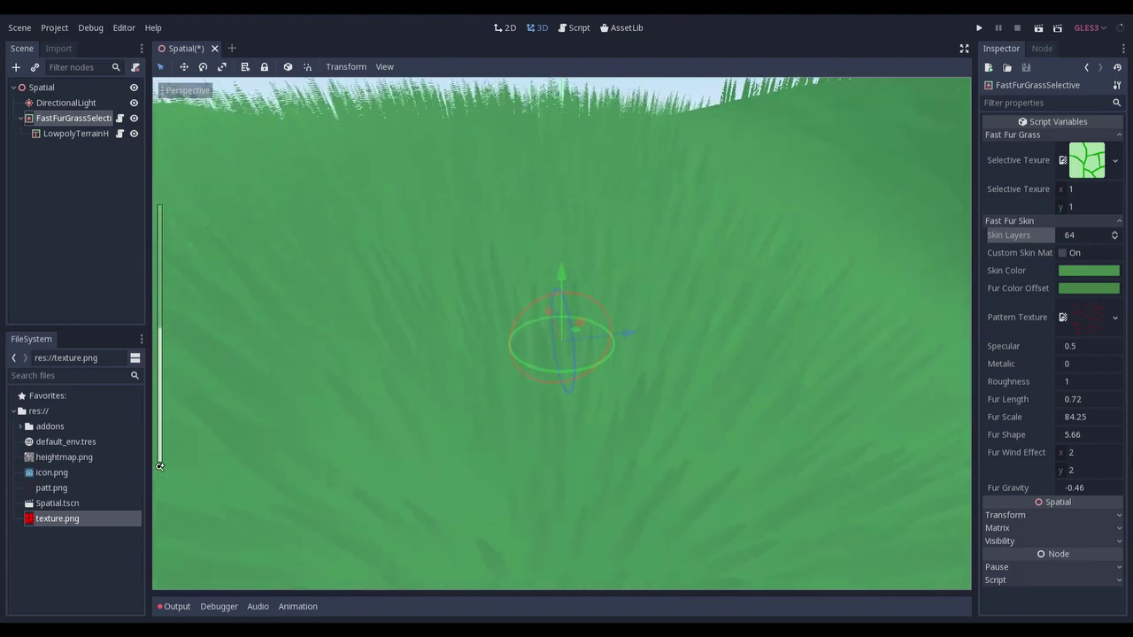
mouse_move(1074, 403)
mouse_down()
mouse_move(1108, 404)
mouse_move(1090, 403)
mouse_up()
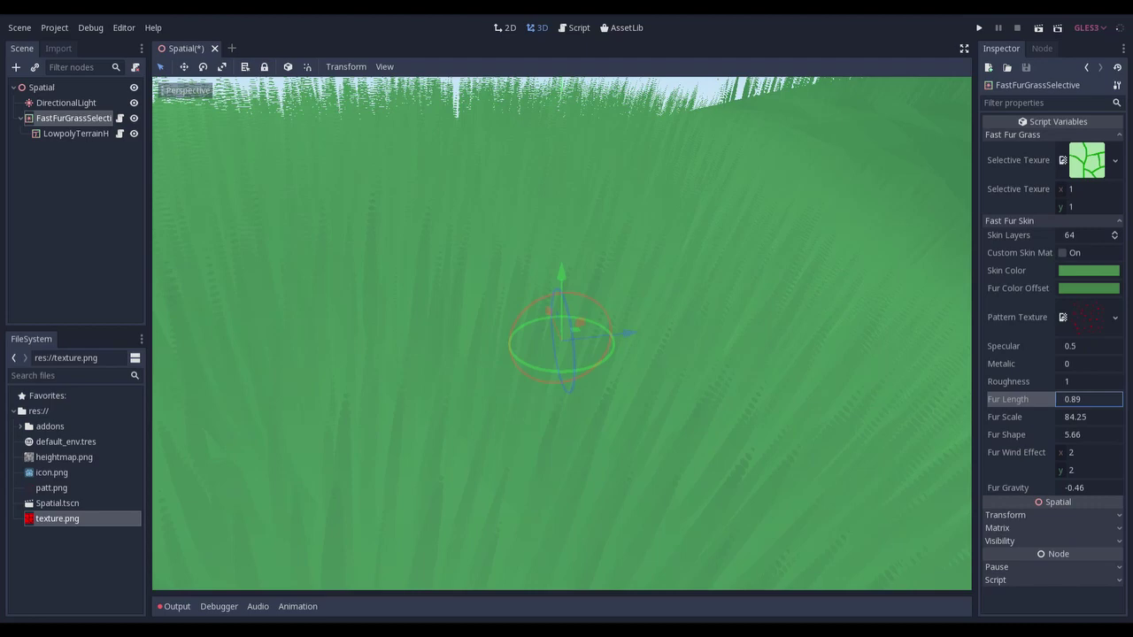
scroll(928, 379, down, 5)
middle_drag(828, 373, 866, 362)
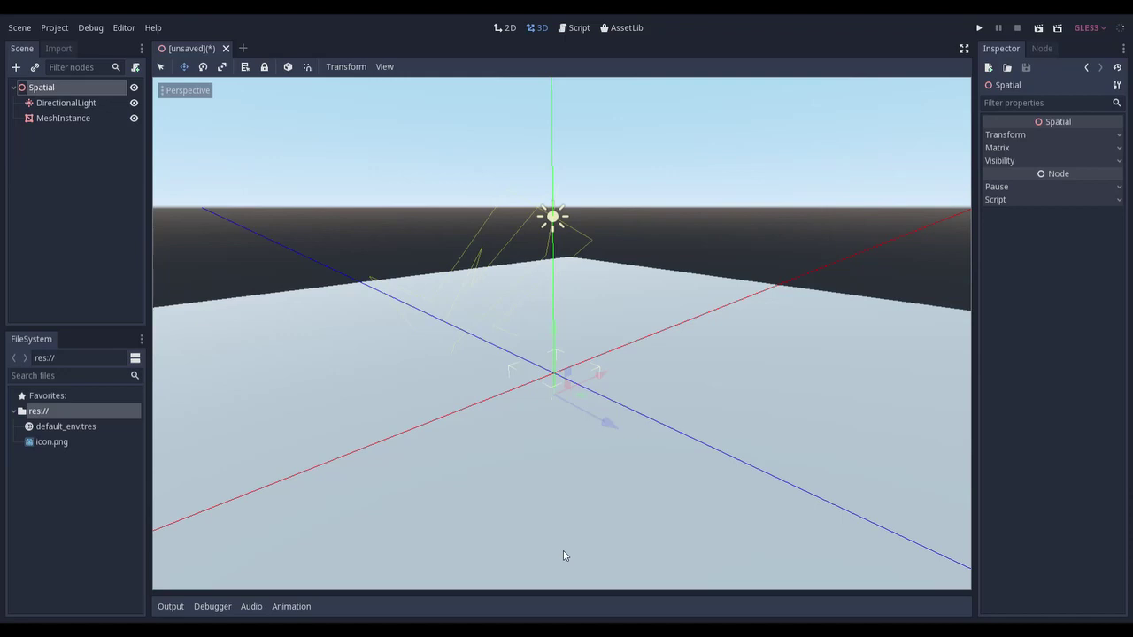
- Add a MeshInstance child under Spatial with a new PlaneMesh
right_click(55, 87)
click(64, 95)
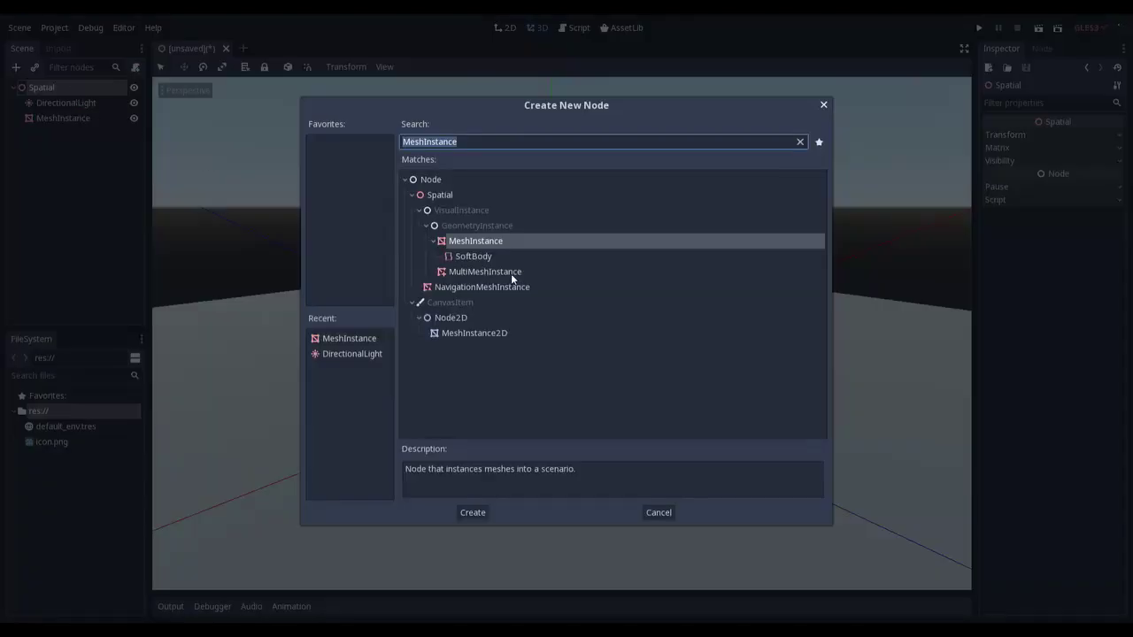
double_click(350, 339)
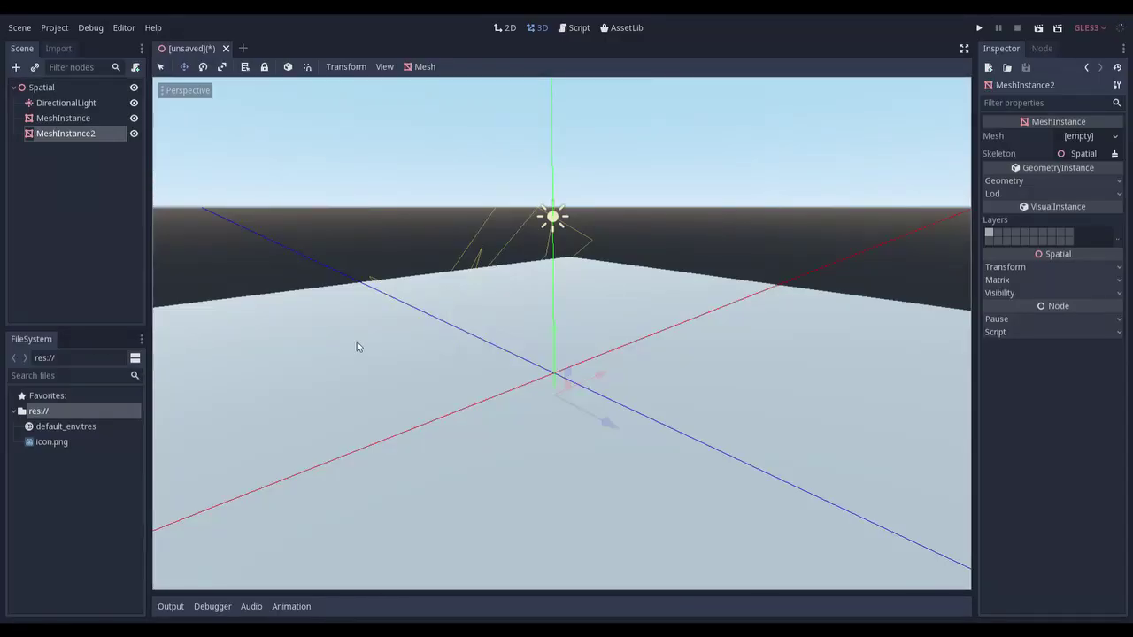
click(1085, 136)
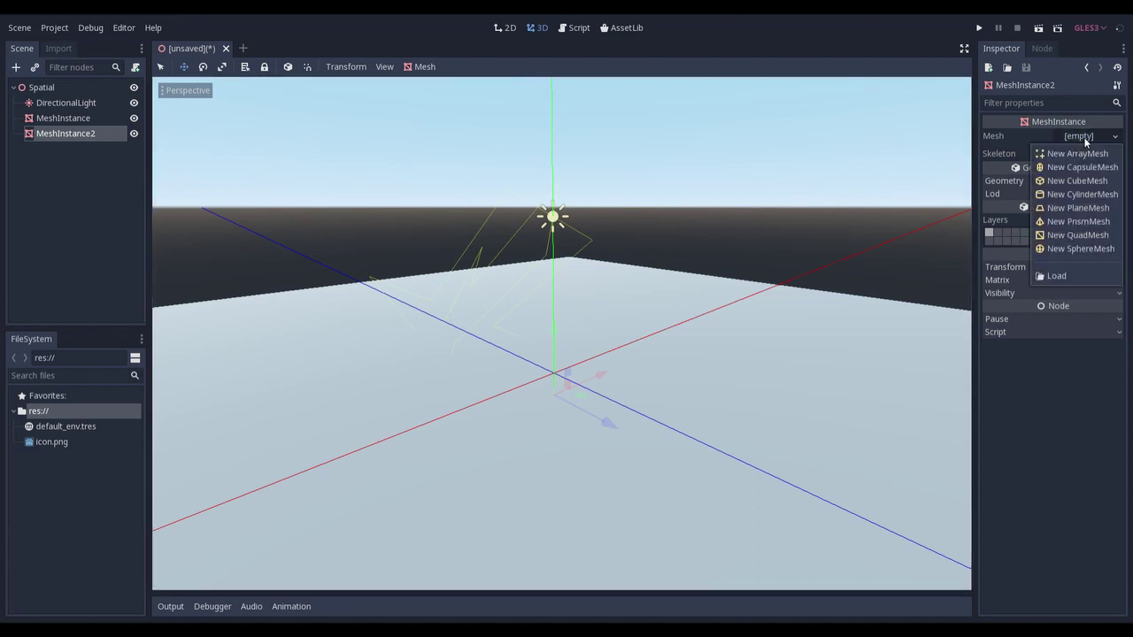
click(1092, 208)
- Set the plane size to 3 by 3 and raise it slightly above the ground
click(1086, 147)
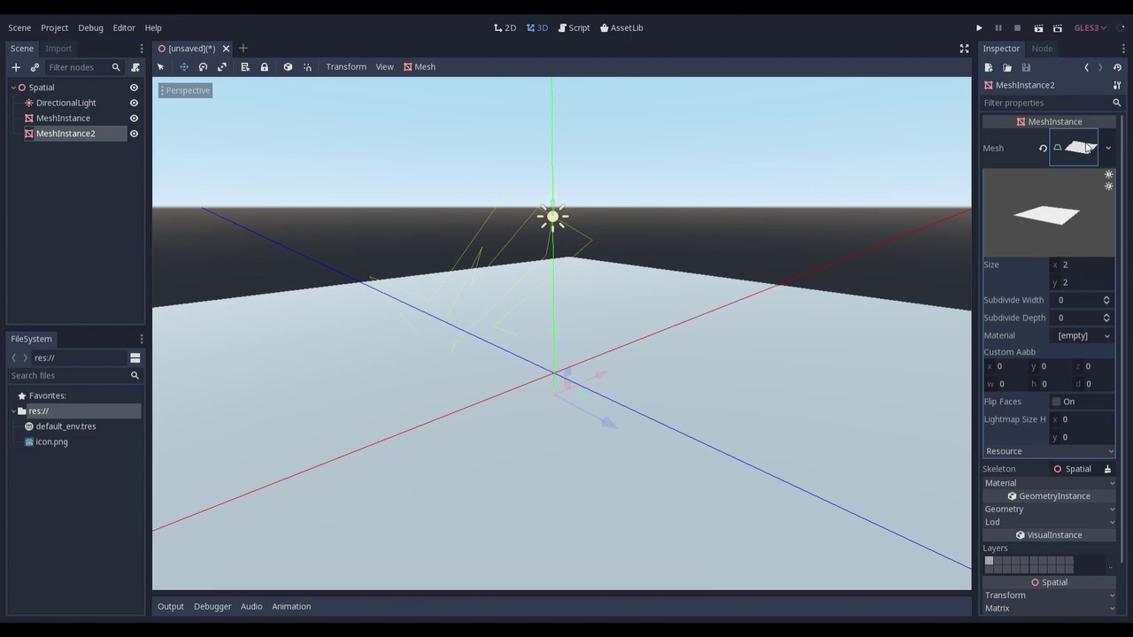
click(1095, 270)
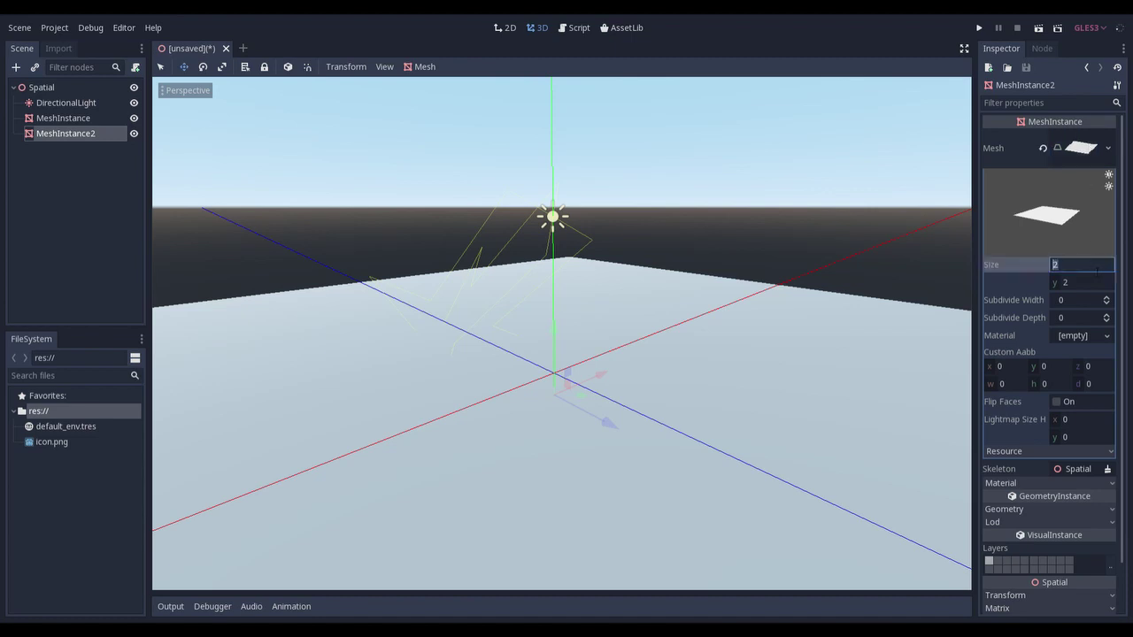
text(3)
key(Return)
click(1094, 281)
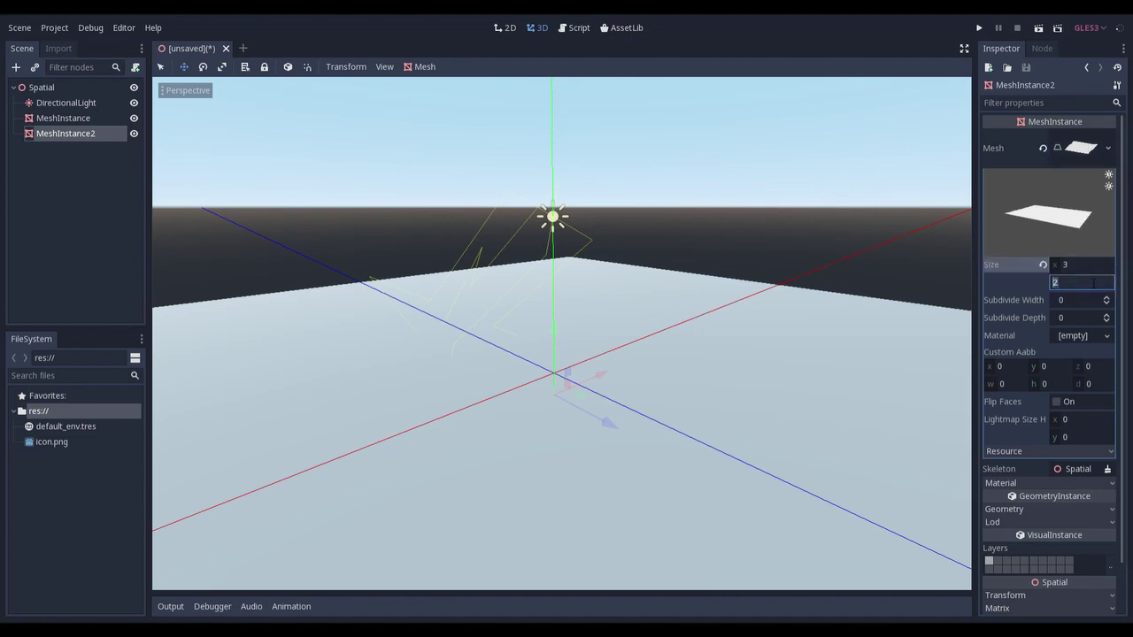
text(3)
key(Return)
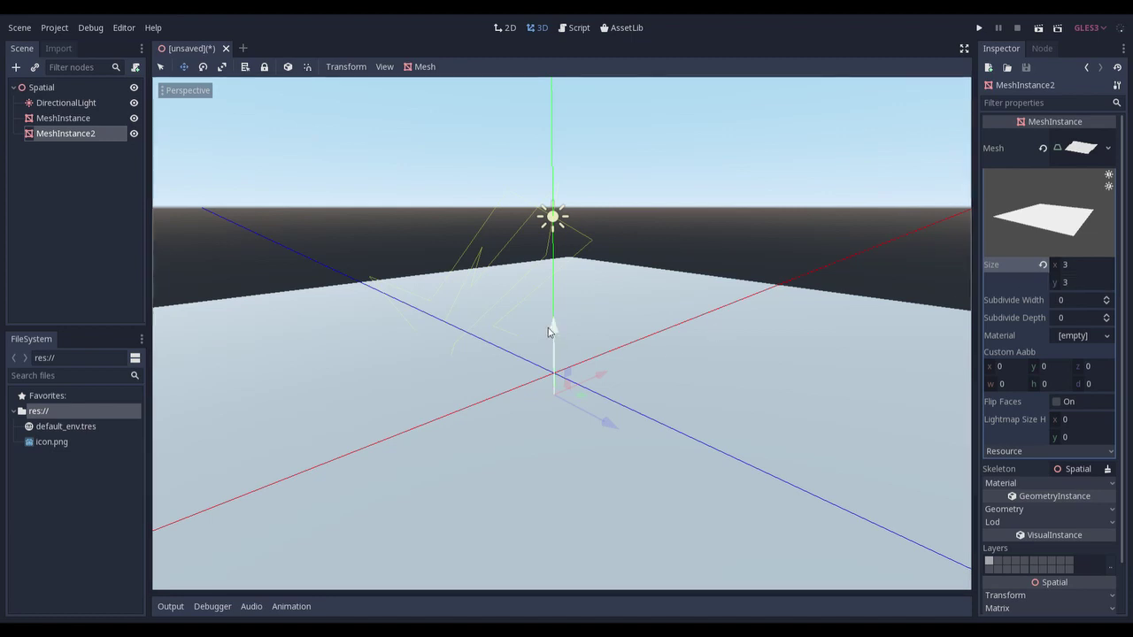
drag(556, 329, 557, 304)
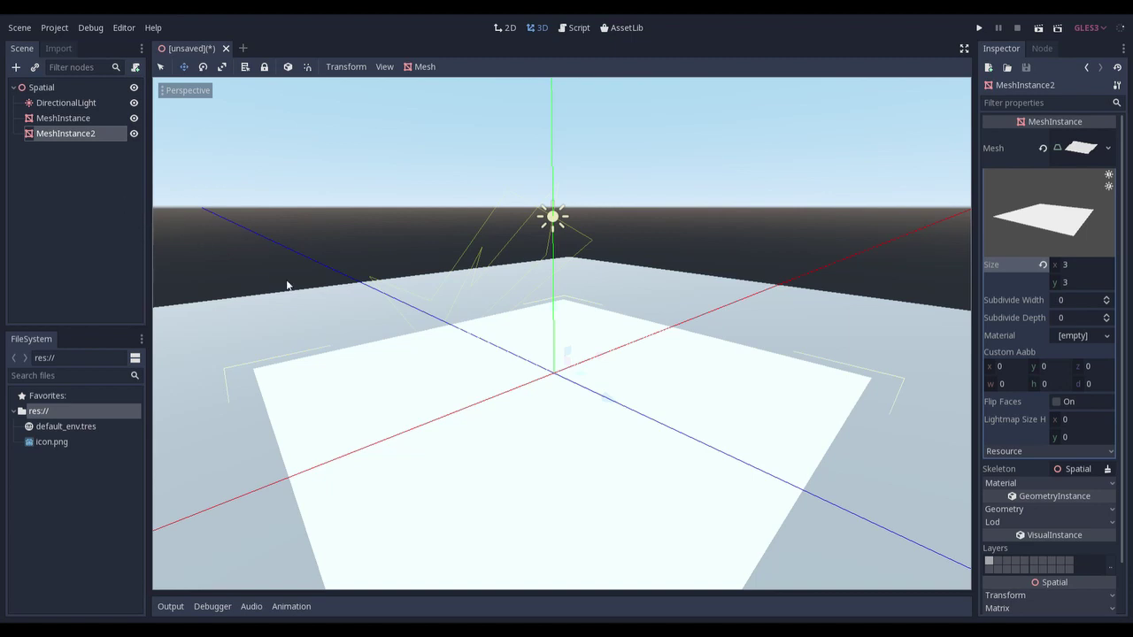
middle_drag(362, 440, 408, 441)
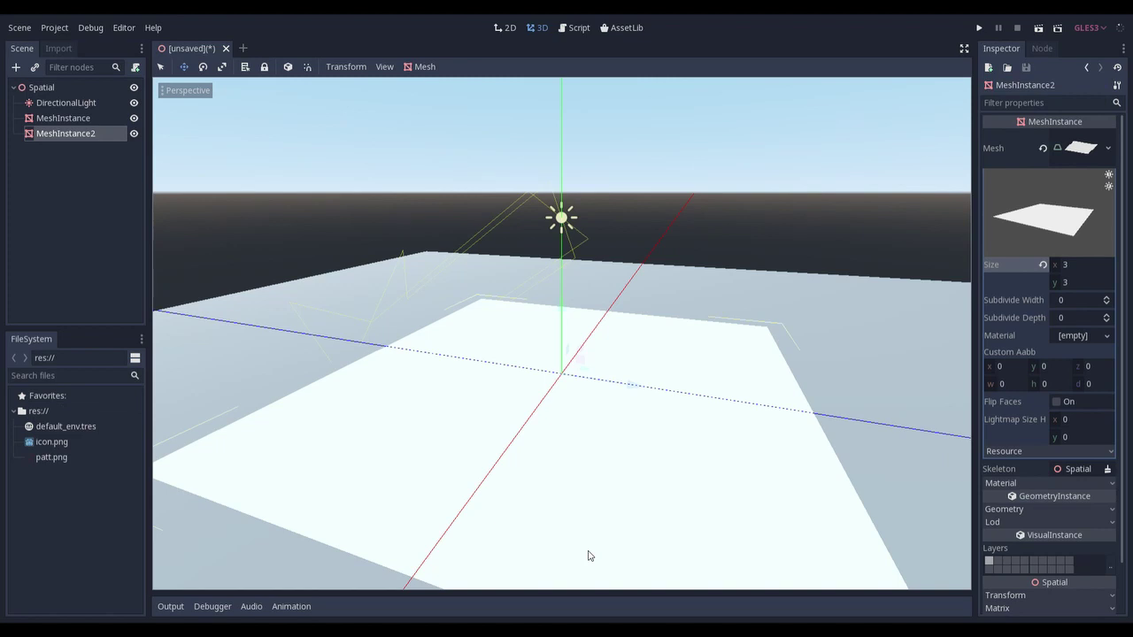
- Give the plane a new SpatialMaterial with green albedo colour 37ab54
click(1083, 338)
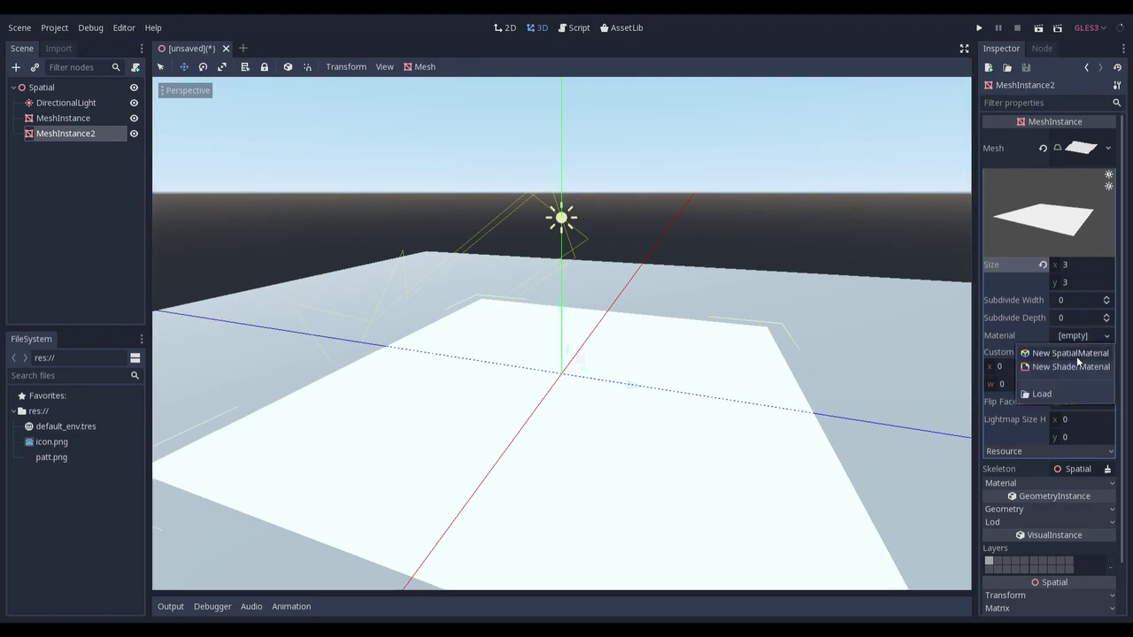
click(1077, 358)
click(1078, 343)
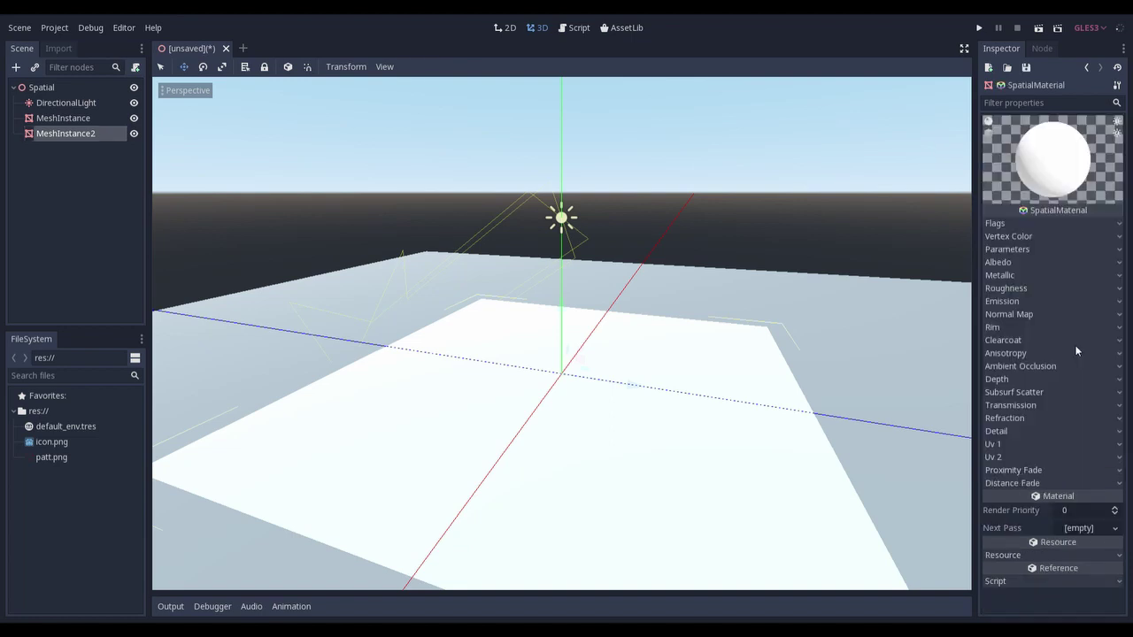
click(1020, 263)
click(1065, 277)
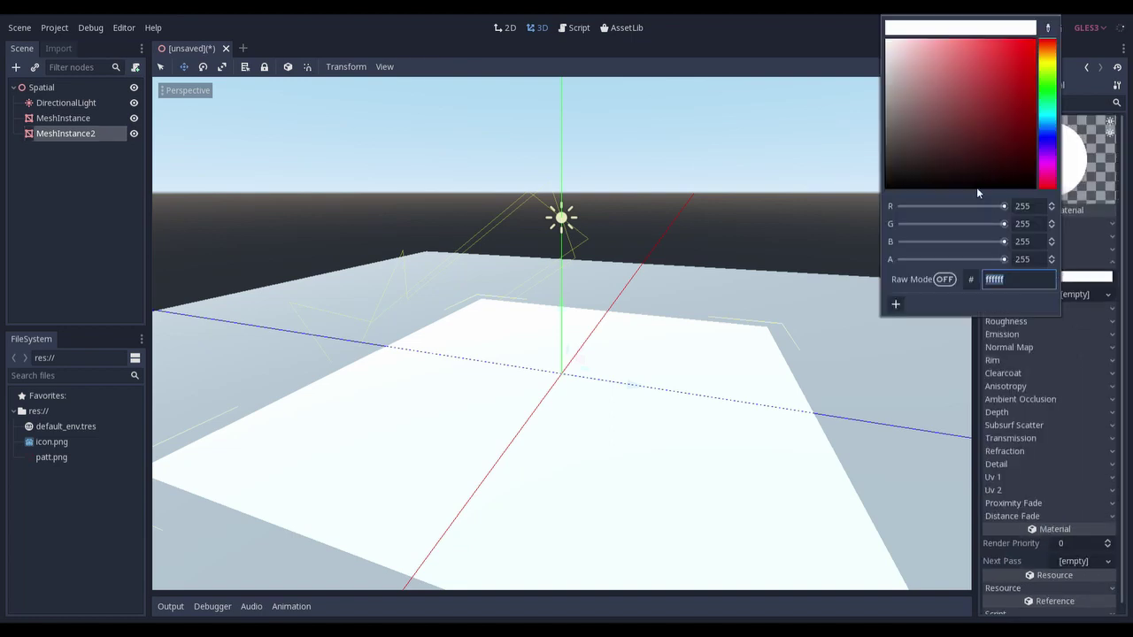
drag(1019, 147, 987, 98)
click(1047, 95)
click(994, 109)
click(1087, 341)
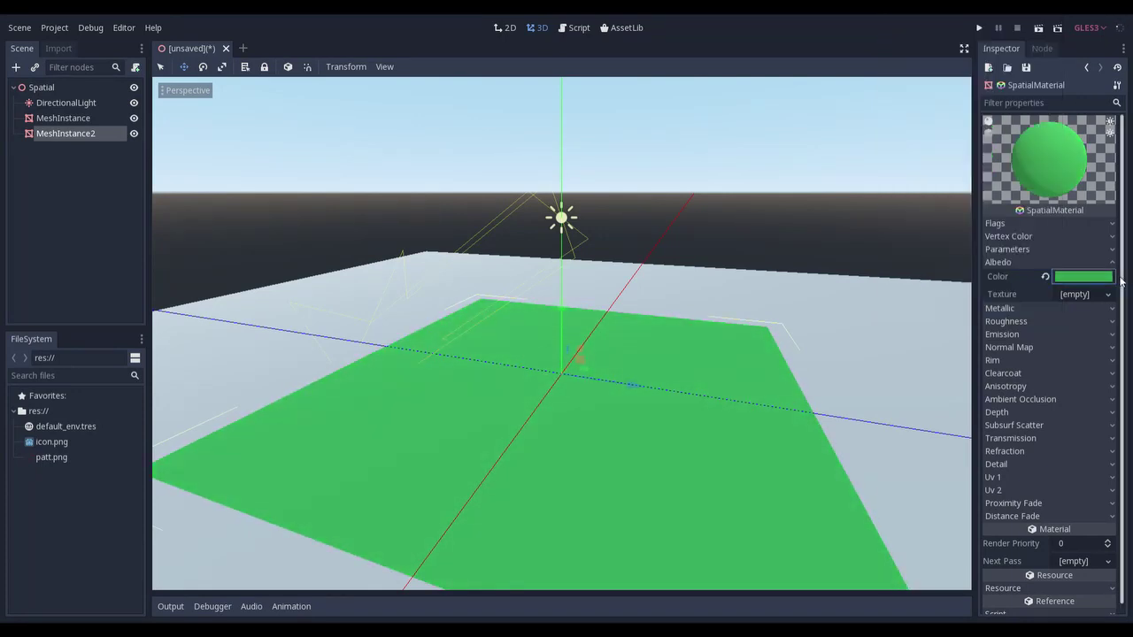
scroll(1084, 380, down, 1)
- Add a new SpatialMaterial as the Next Pass with Grow enabled at 0.4
click(1089, 554)
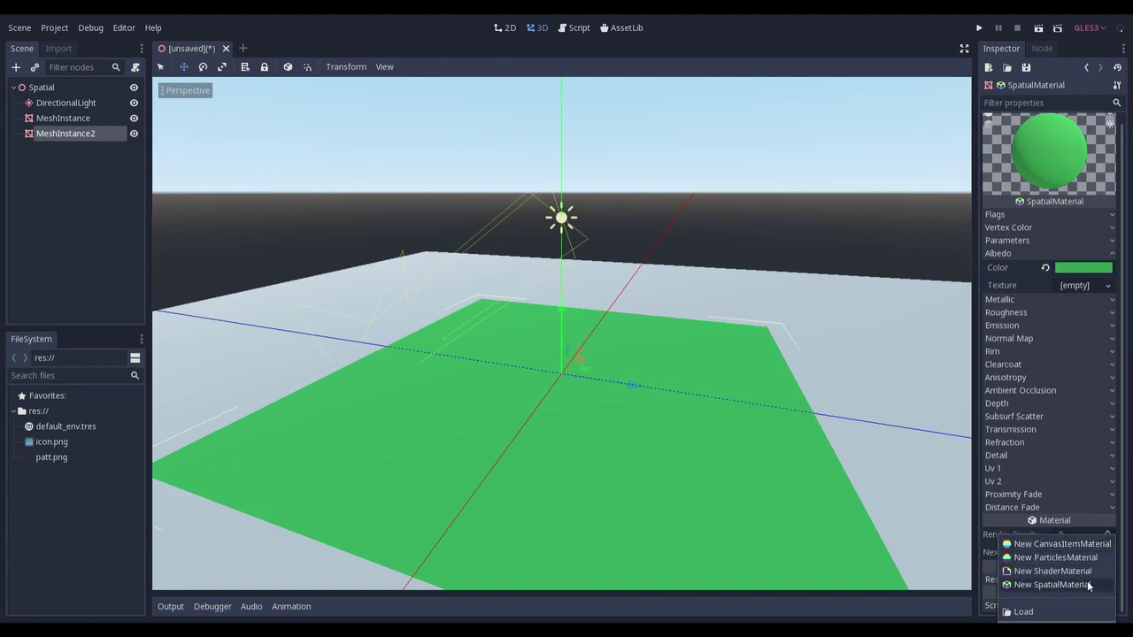
click(1081, 584)
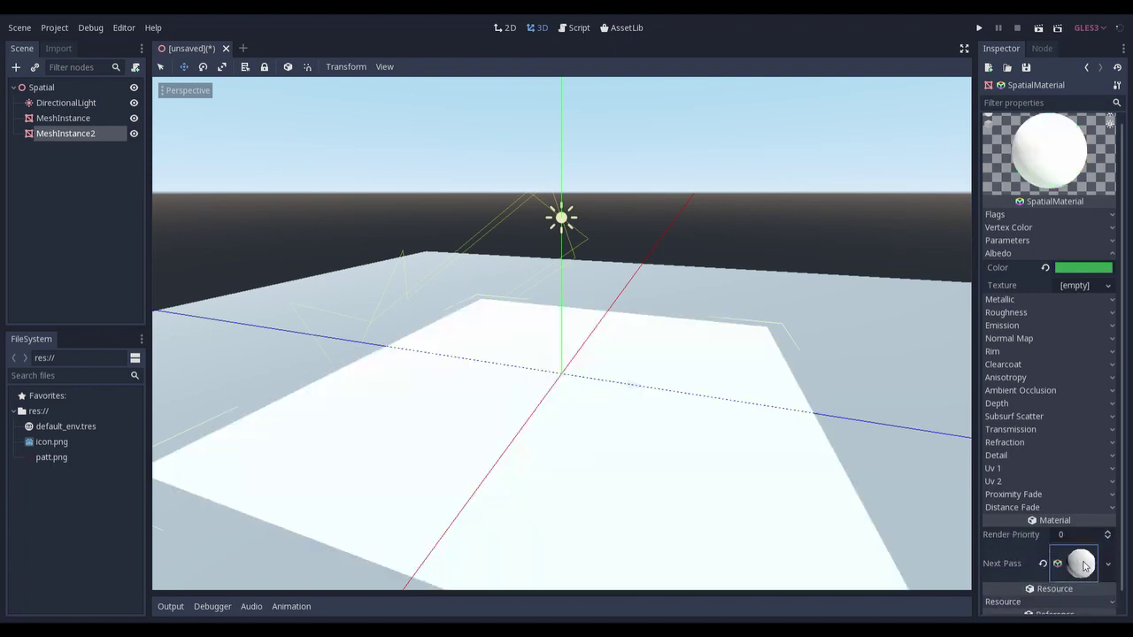
click(1084, 565)
scroll(1085, 566, down, 7)
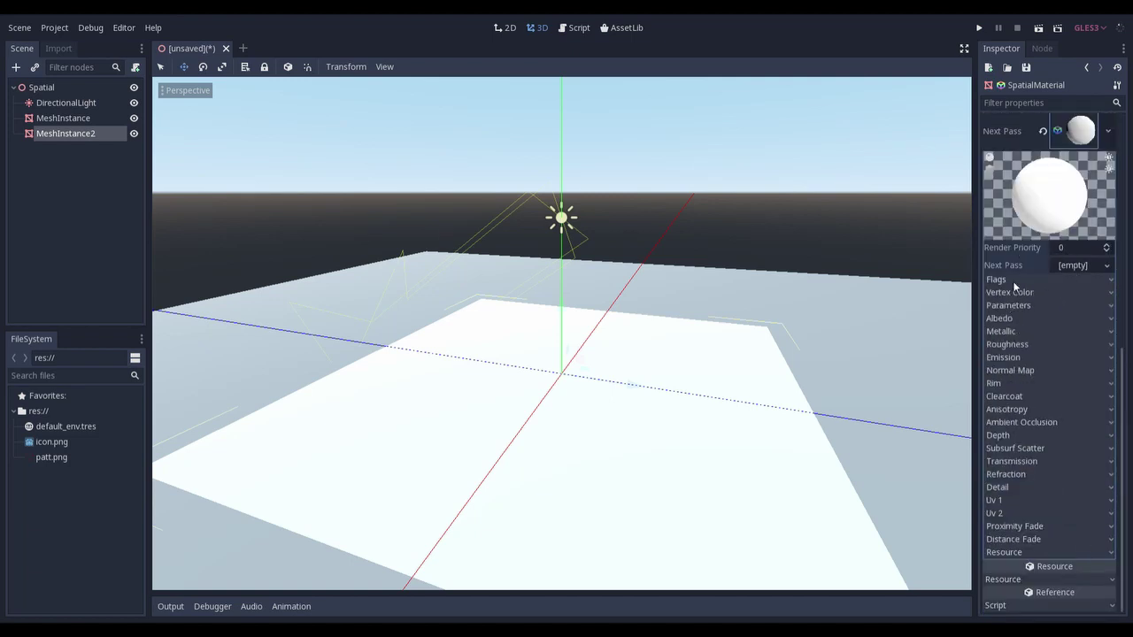
click(1019, 306)
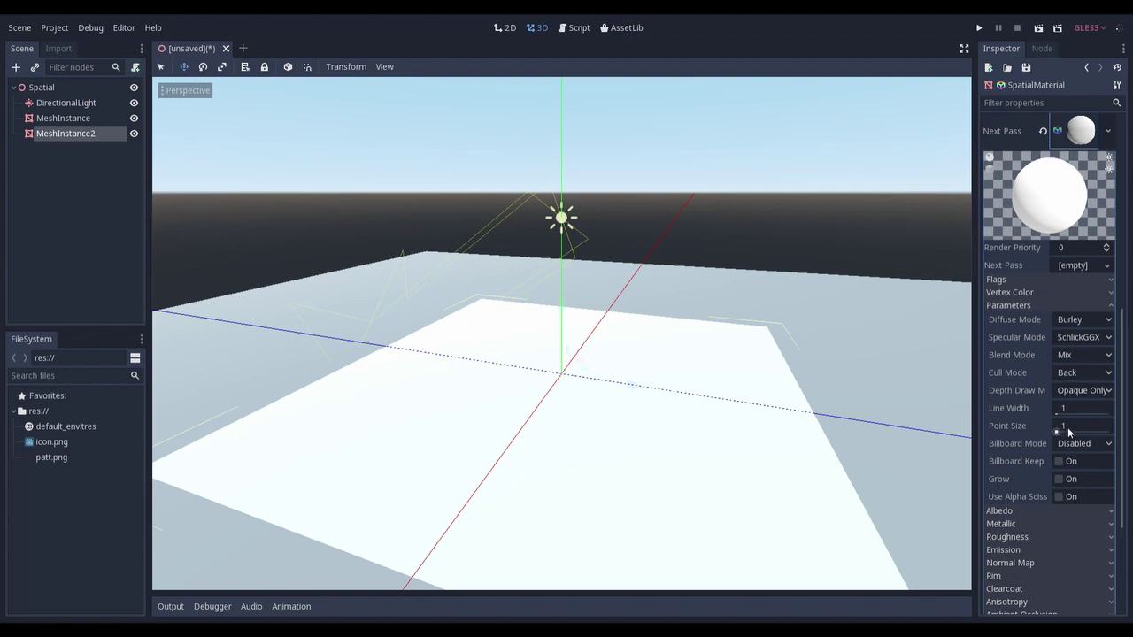
click(1060, 479)
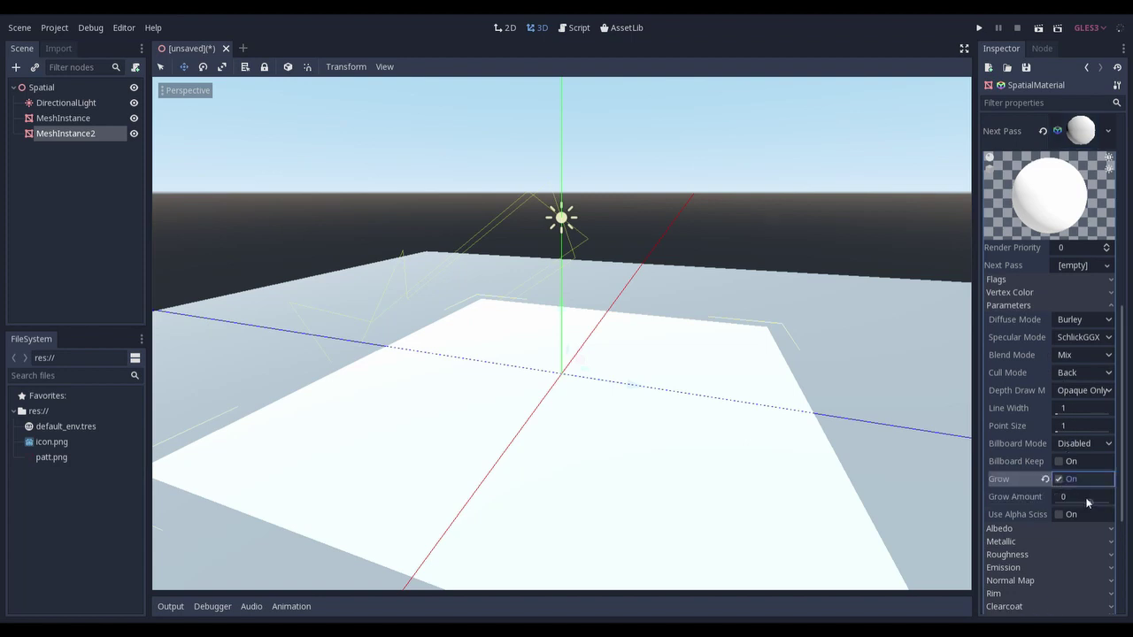
click(1082, 500)
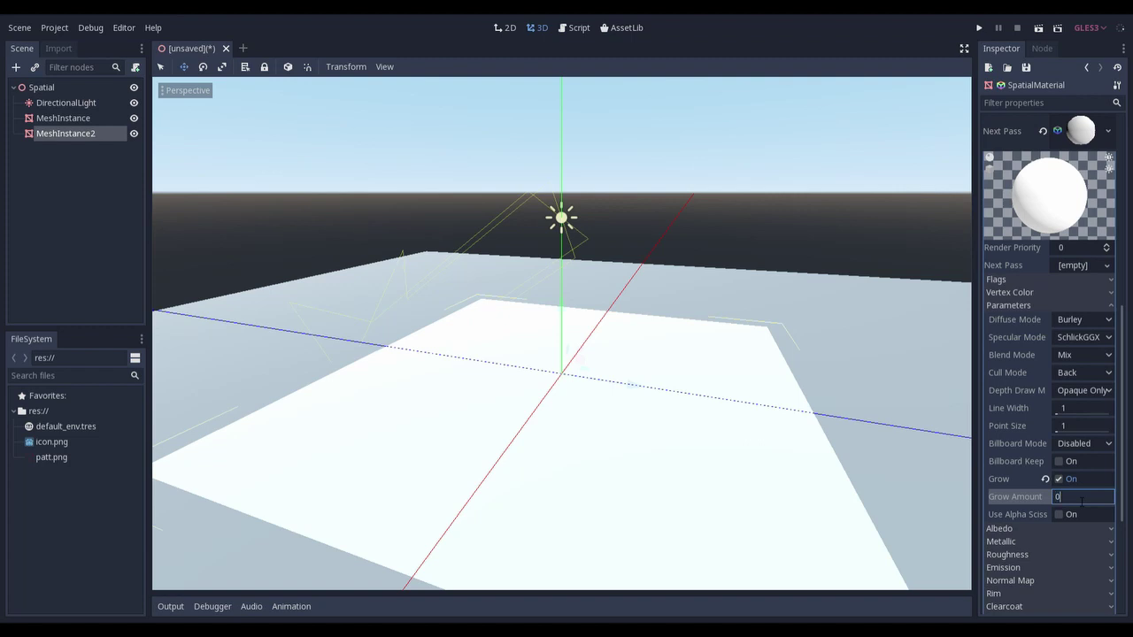
key(Return)
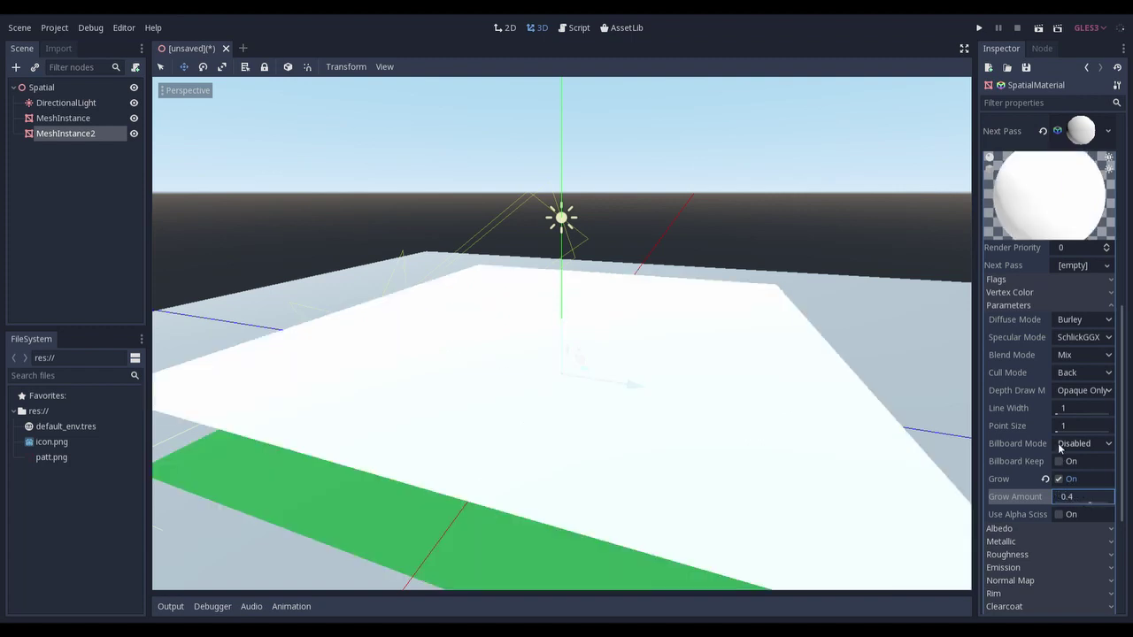
- Apply patt.png as the next-pass material's albedo texture
scroll(1045, 492, down, 4)
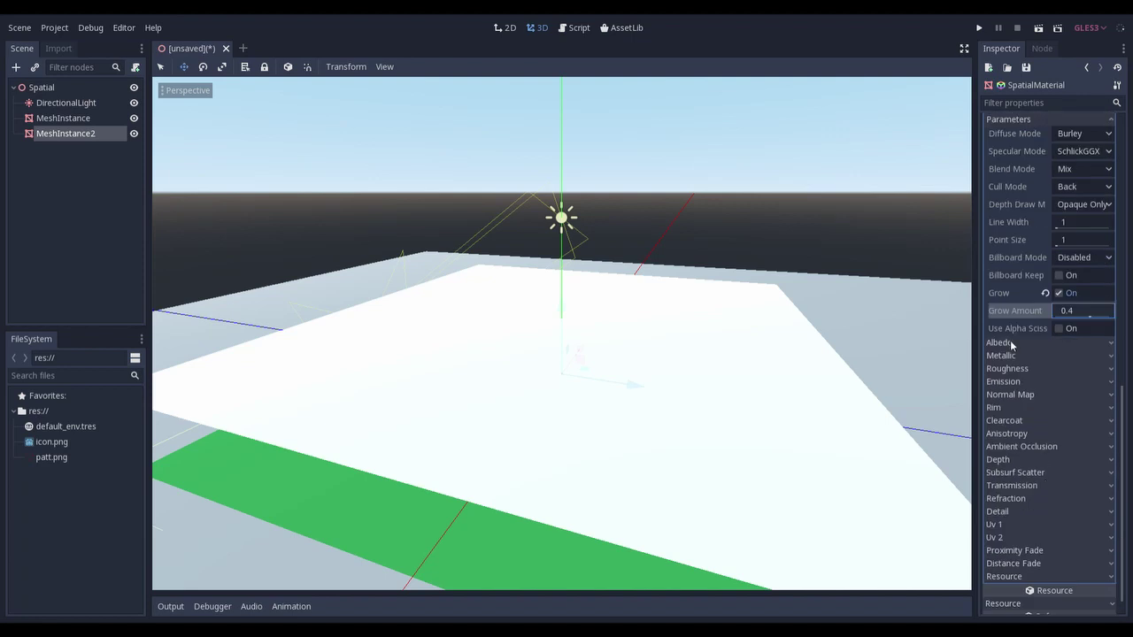
click(1002, 344)
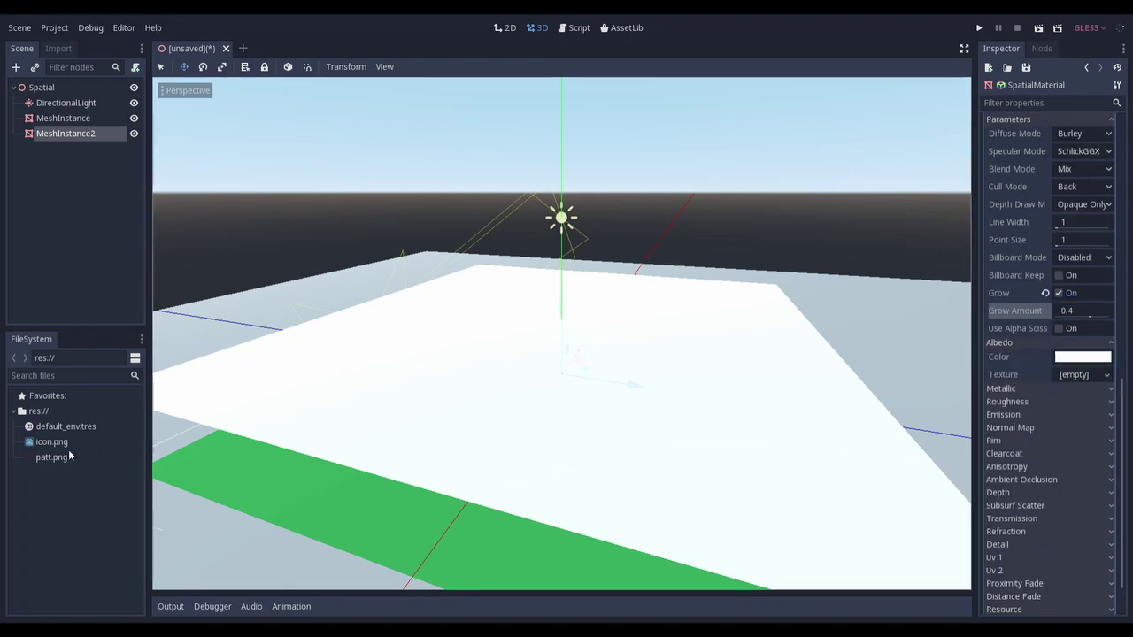
mouse_move(58, 459)
mouse_down()
mouse_move(404, 412)
mouse_move(1088, 381)
mouse_move(40, 477)
mouse_move(45, 470)
mouse_up()
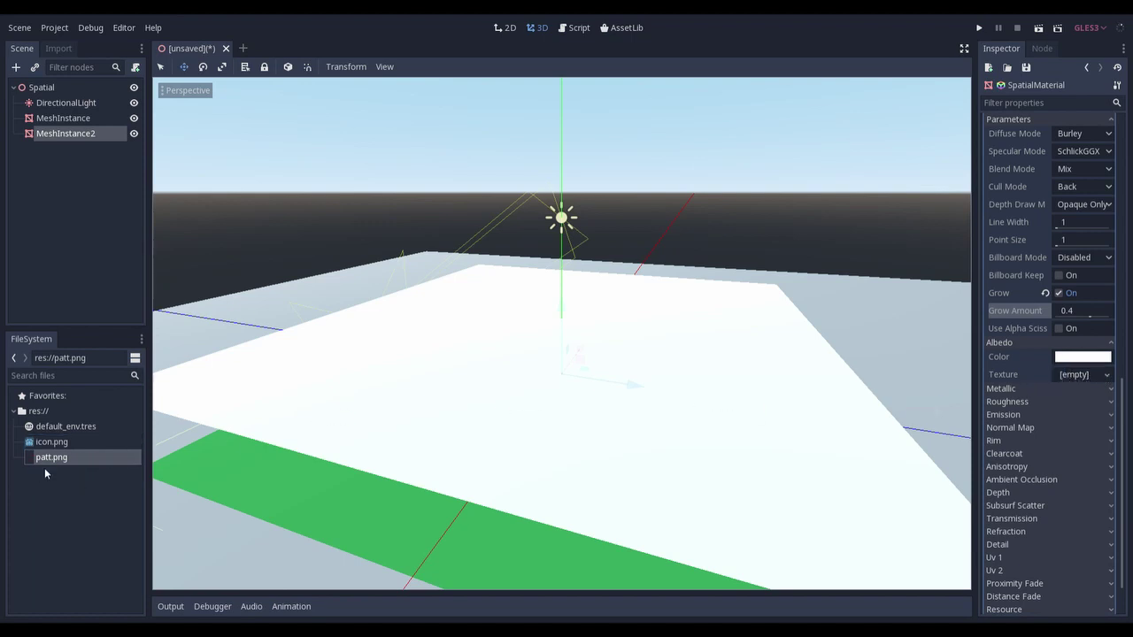
click(1076, 361)
click(1077, 363)
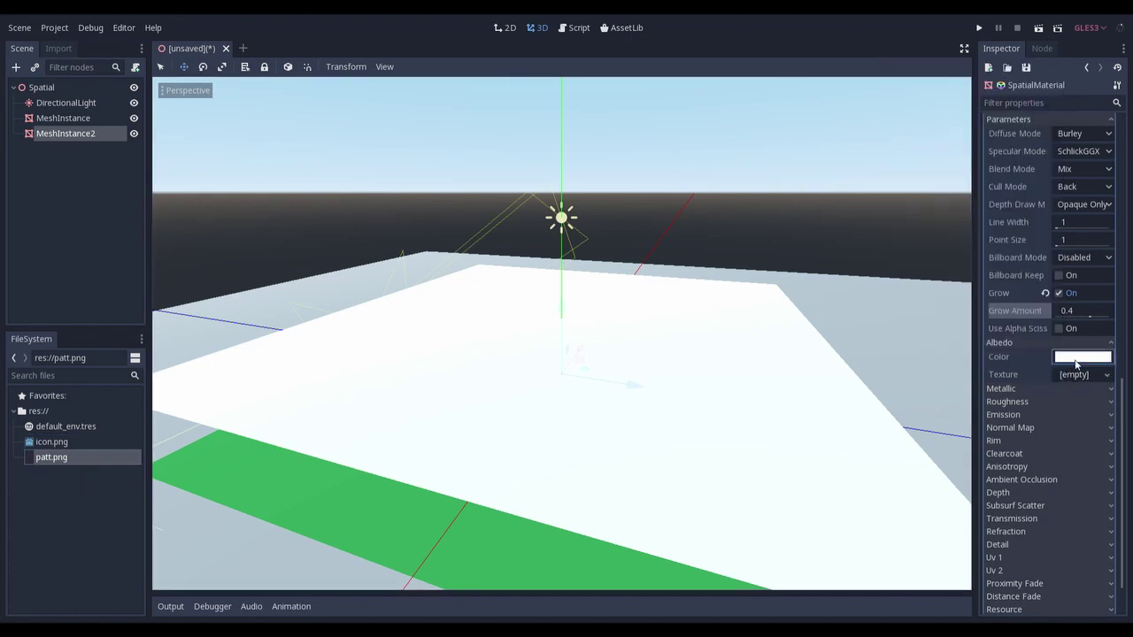
click(1076, 363)
drag(51, 457, 1067, 380)
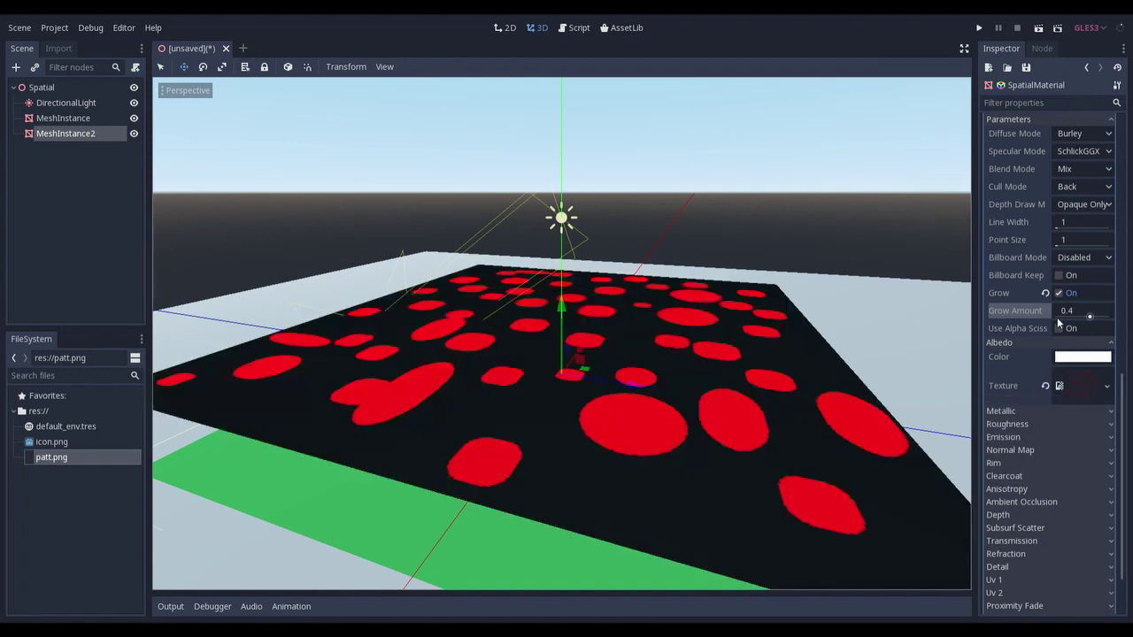
- Enable the Transparent flag on the next-pass material
scroll(1079, 320, up, 5)
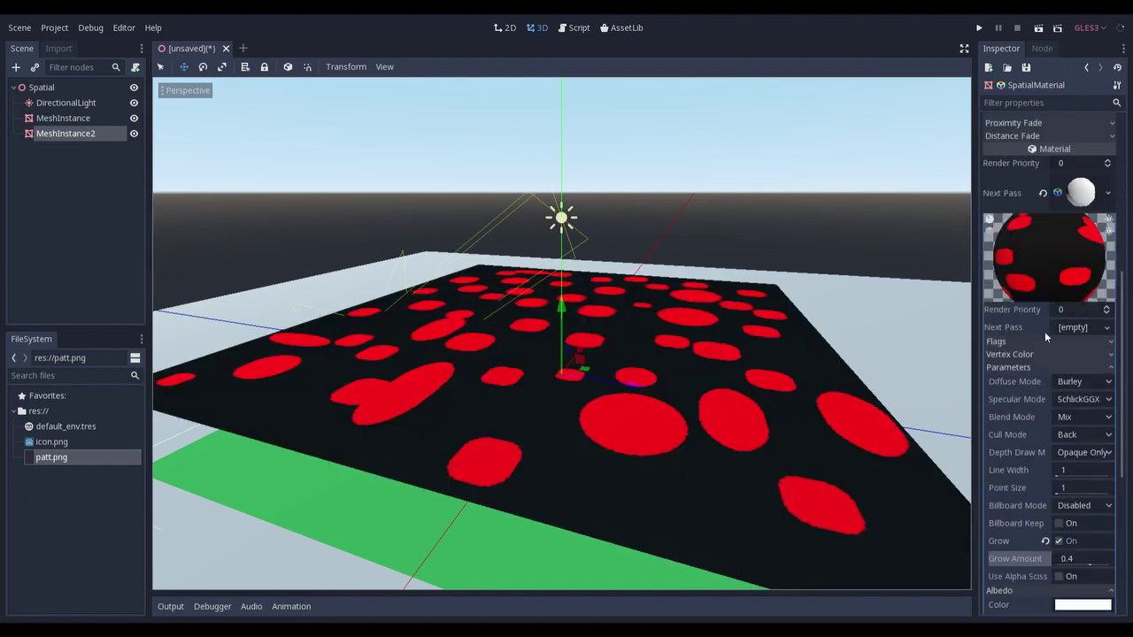
click(1024, 343)
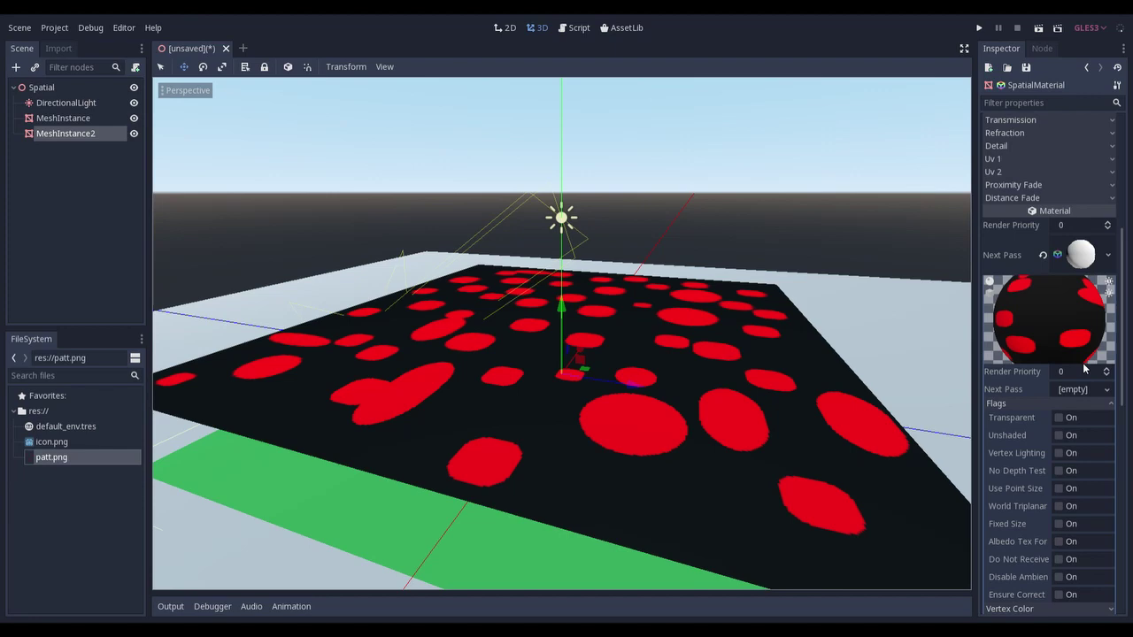
click(1060, 419)
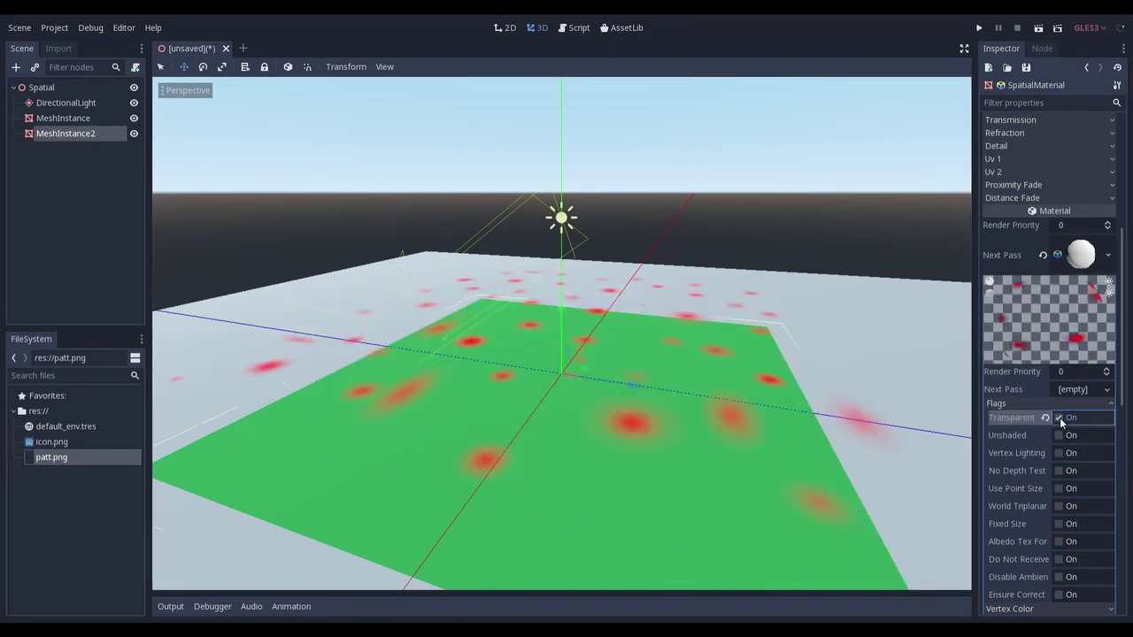
scroll(1062, 422, down, 4)
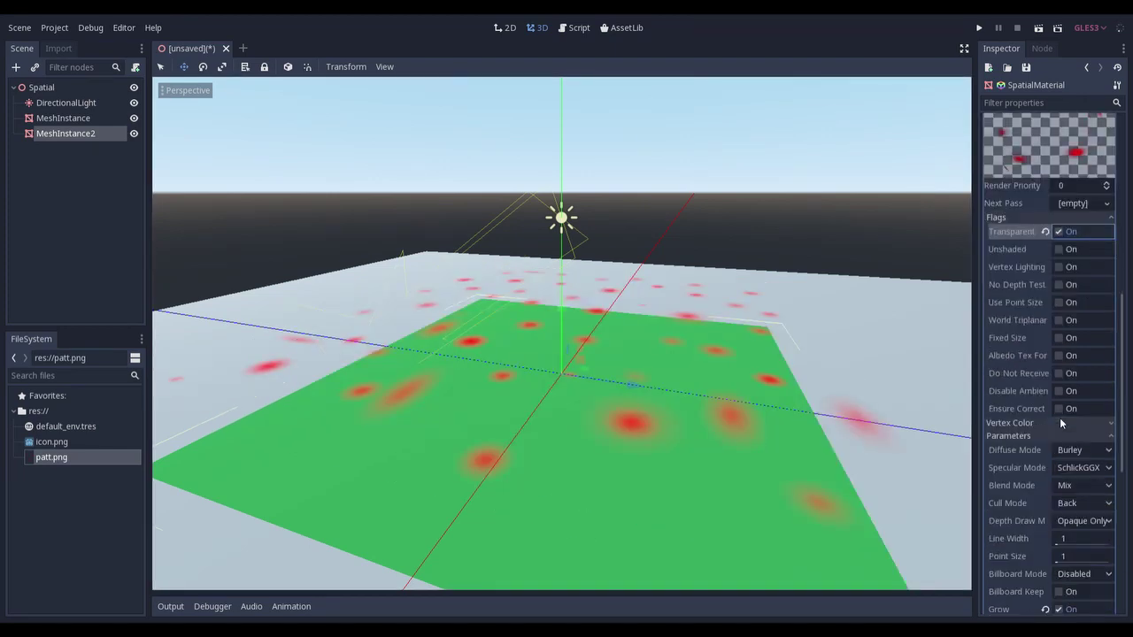
scroll(1061, 423, up, 9)
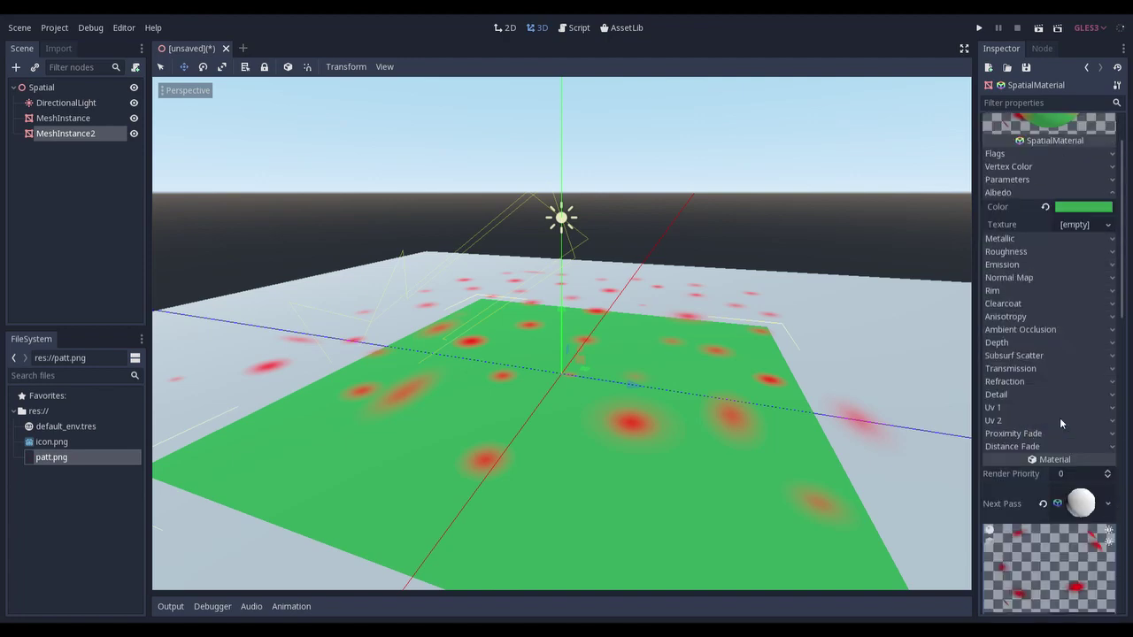
scroll(1059, 423, up, 2)
scroll(1059, 418, down, 7)
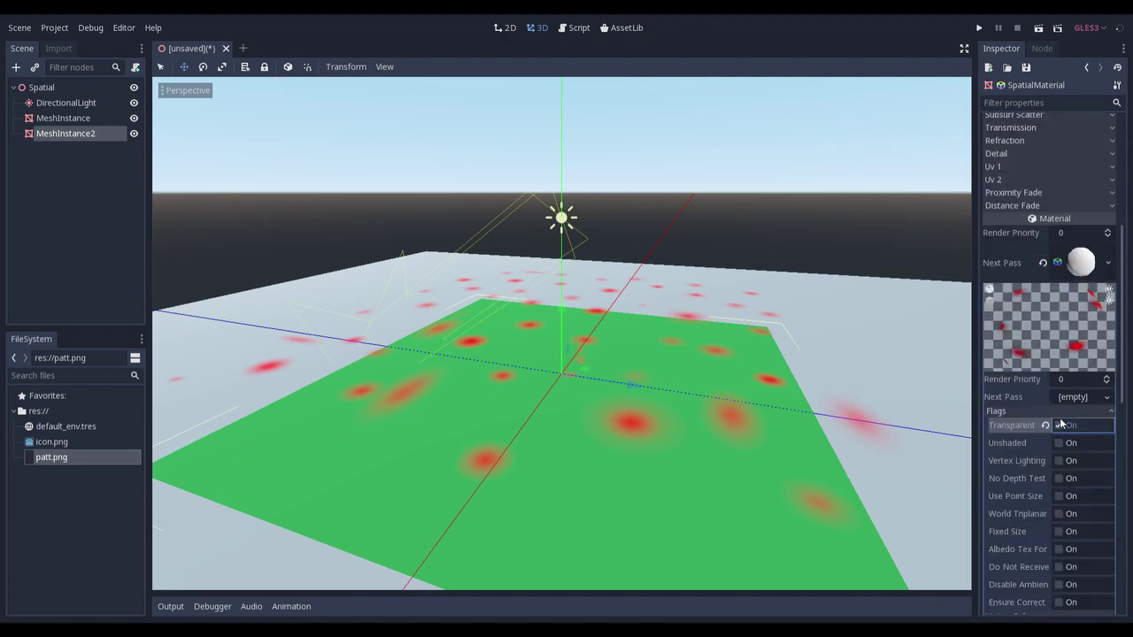
scroll(1061, 425, down, 8)
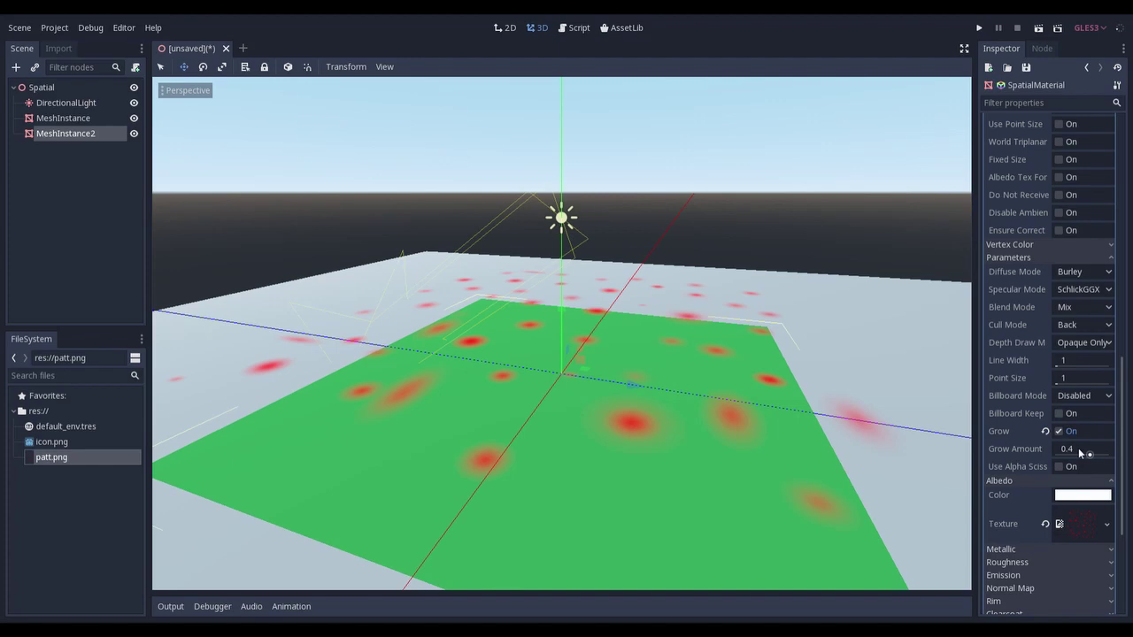
- Lower the next-pass Grow Amount to 0.2
click(1080, 451)
text(0.2)
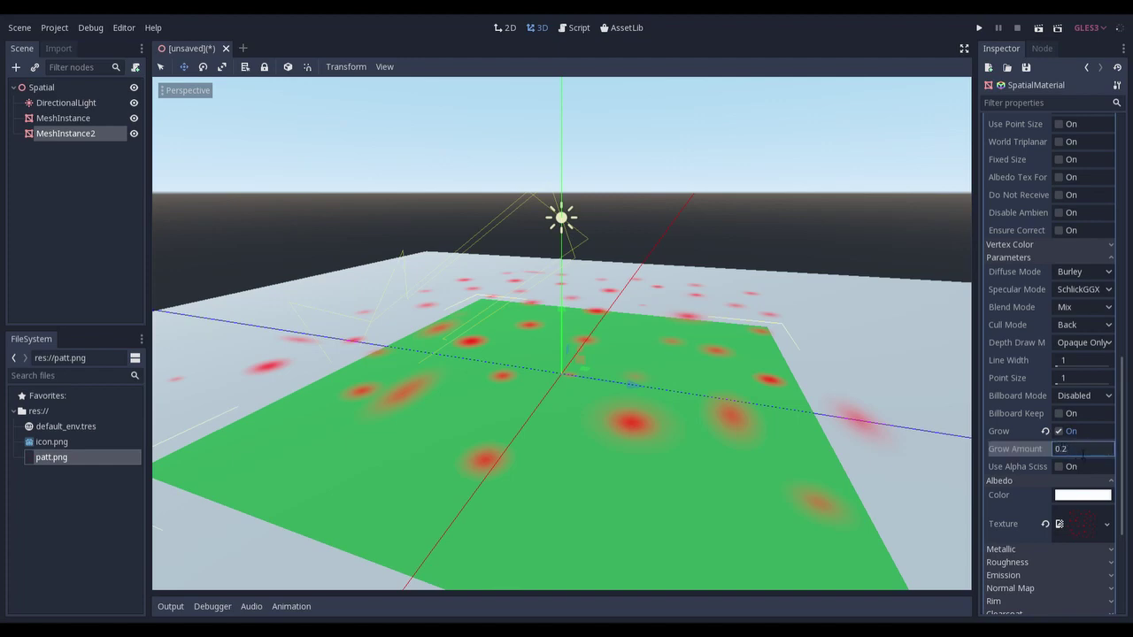
key(Return)
scroll(1074, 393, up, 5)
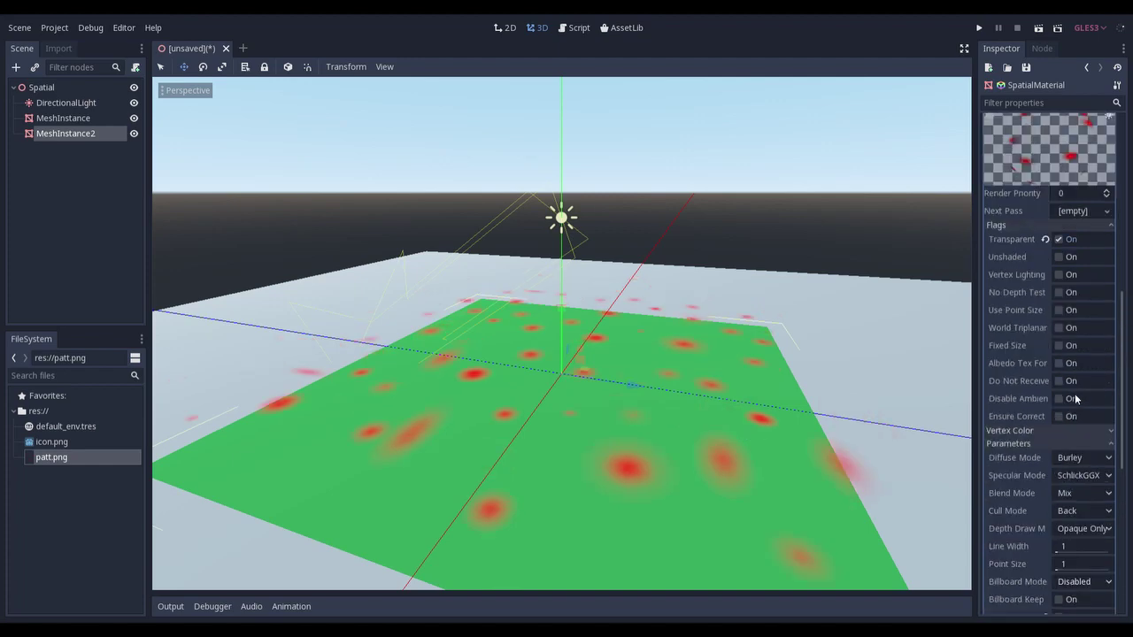
- Add a new SpatialMaterial as the next pass and enable Grow with amount 0.4
click(1064, 275)
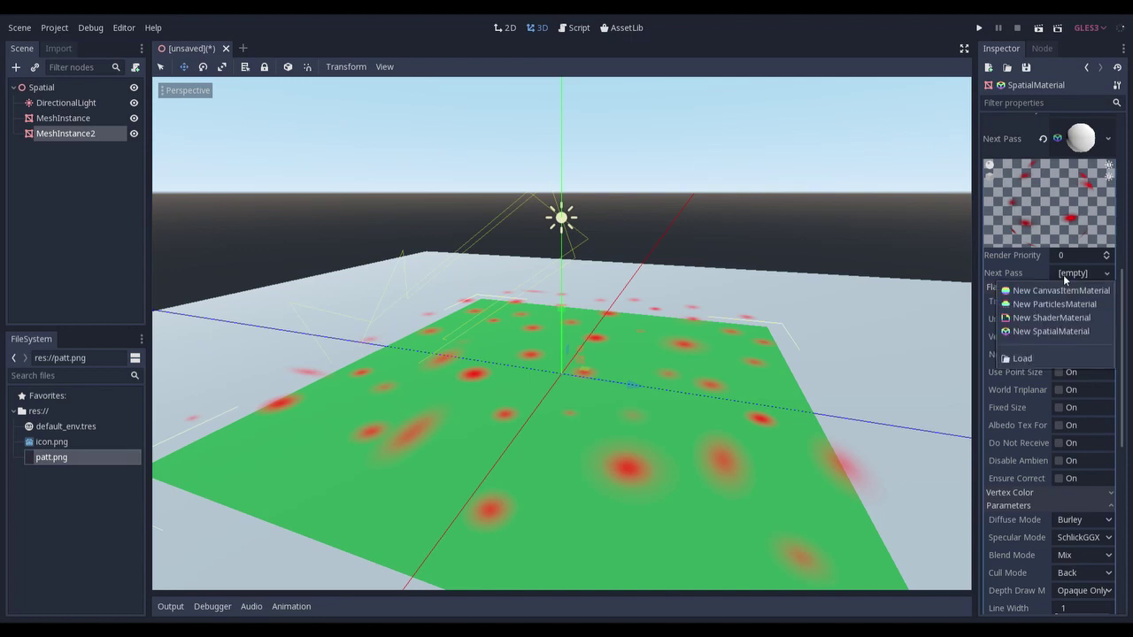
click(1073, 331)
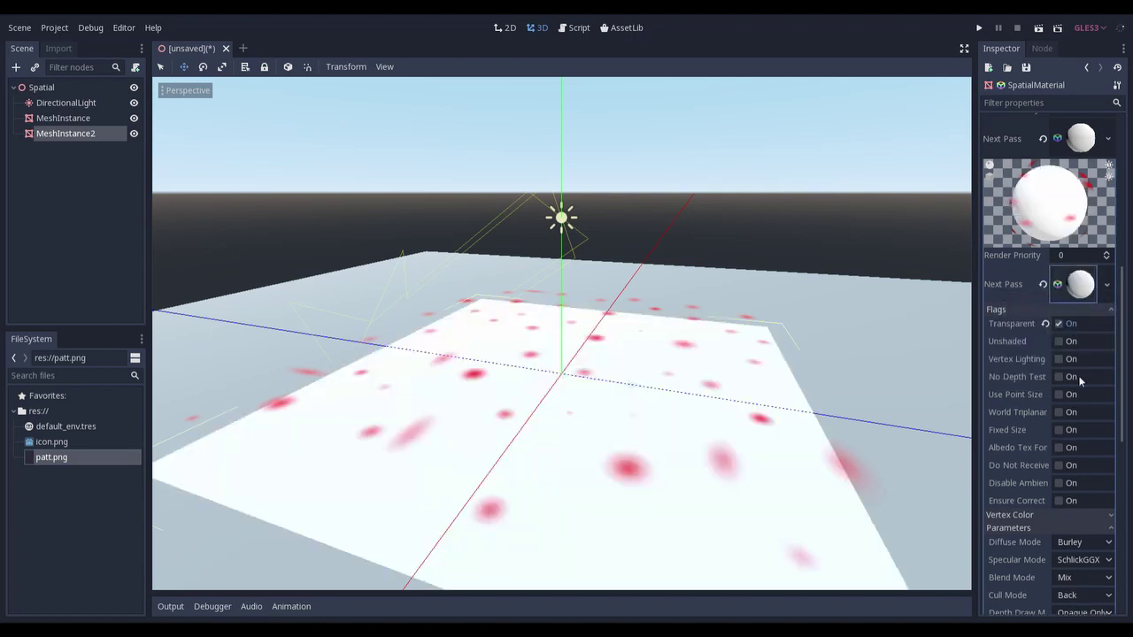
click(1078, 285)
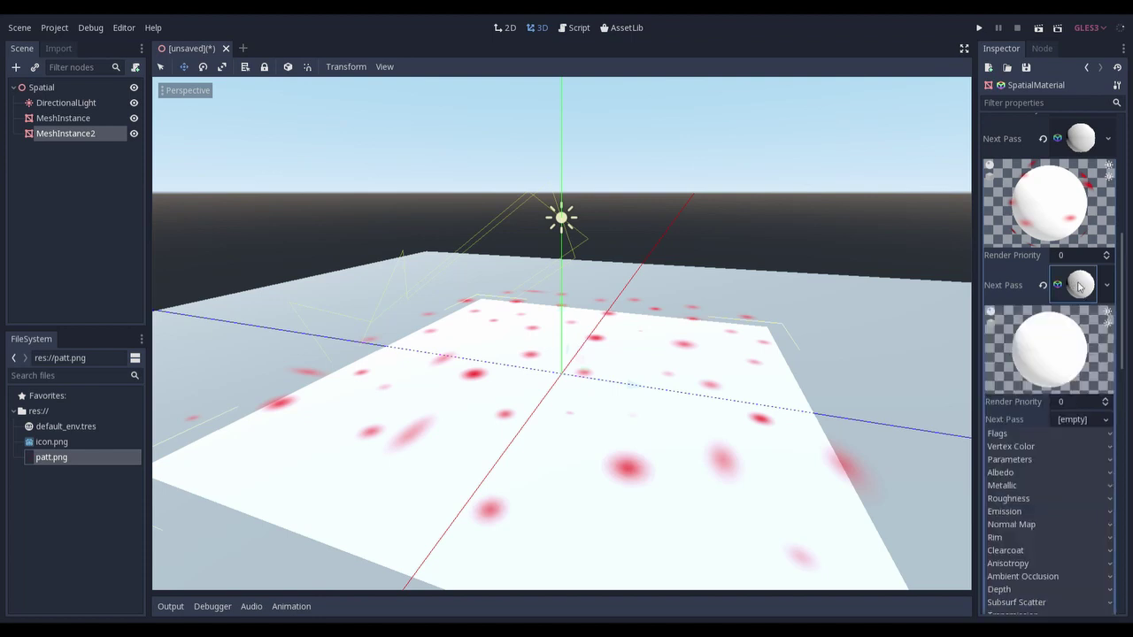
scroll(1051, 437, down, 3)
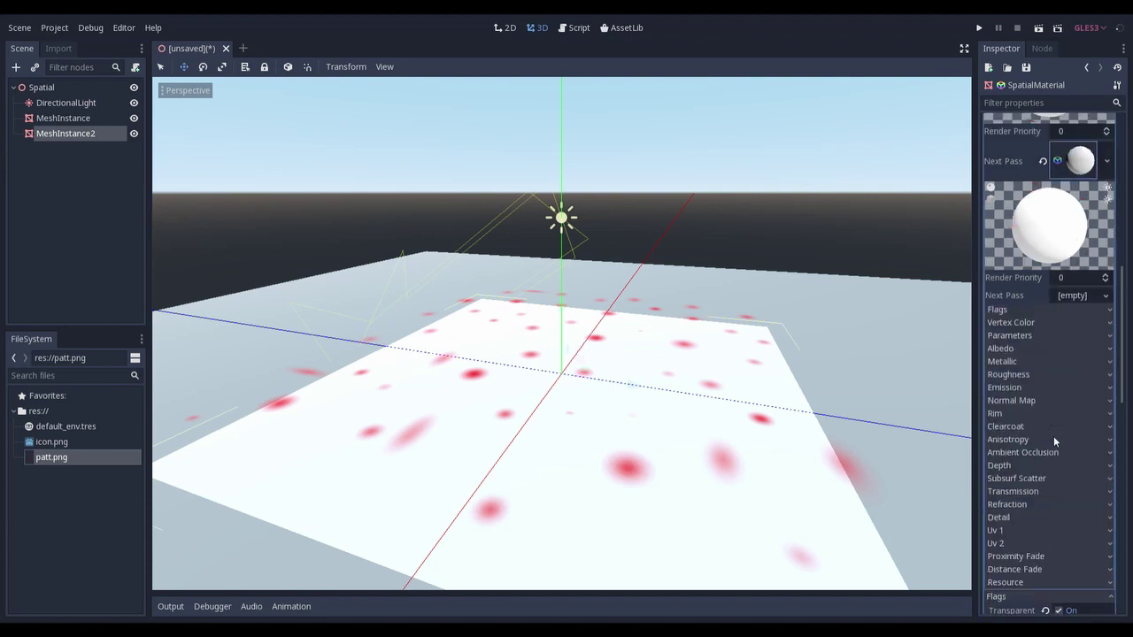
click(1018, 337)
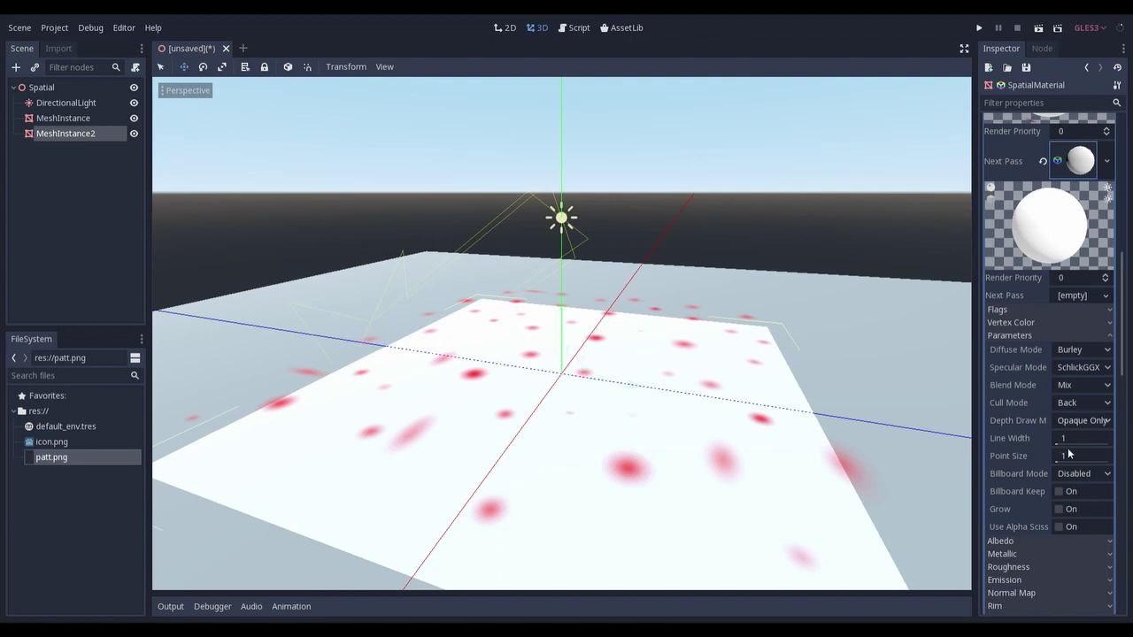
click(1059, 509)
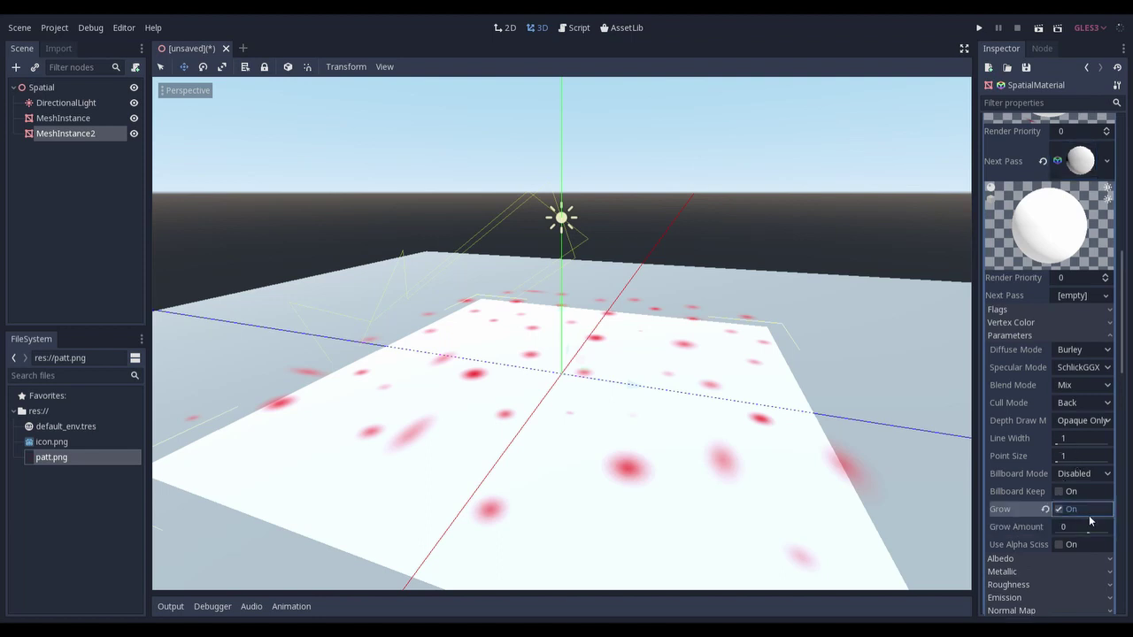
click(1084, 528)
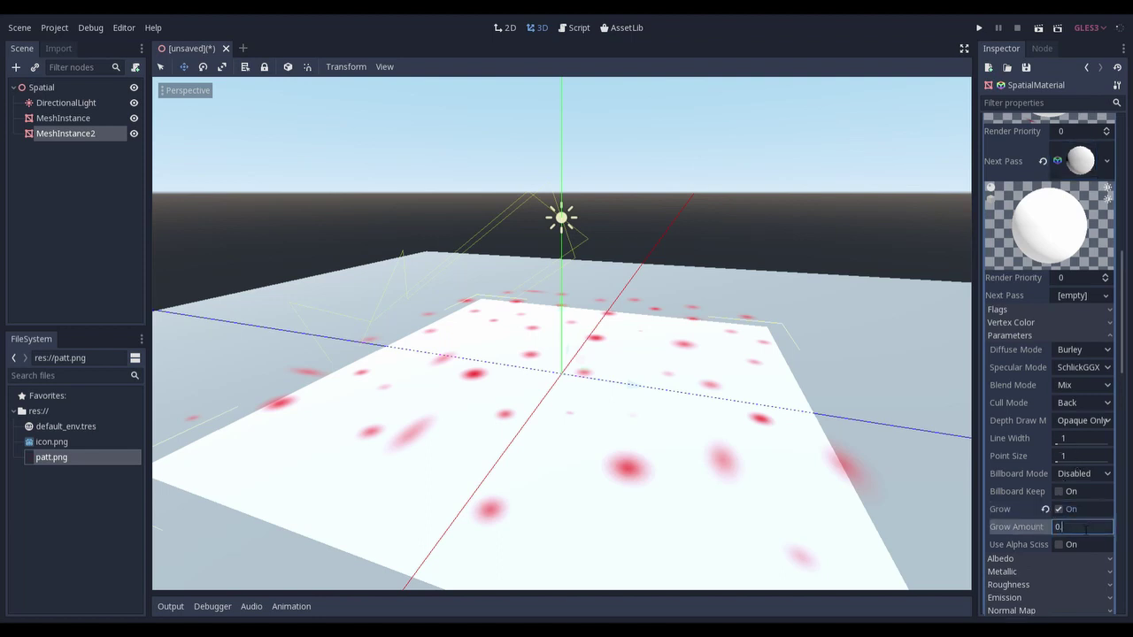
text(0.4)
key(Return)
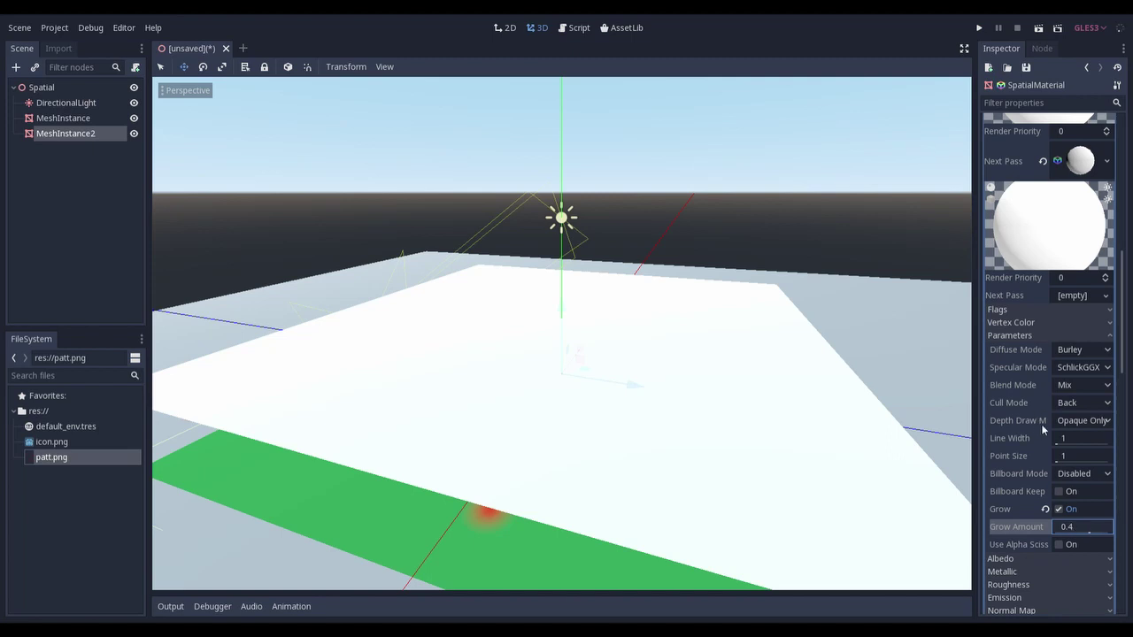
- Make the new pass transparent and apply patt.png as its albedo texture, then view the plane from above
click(1021, 310)
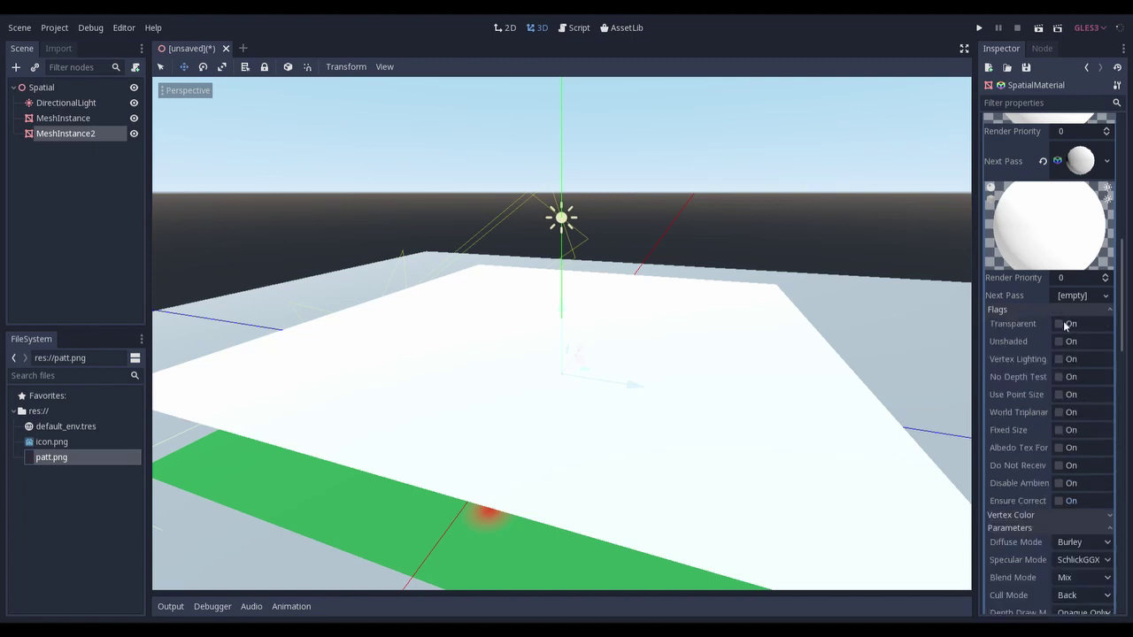
click(1059, 323)
click(1011, 309)
scroll(1018, 443, down, 3)
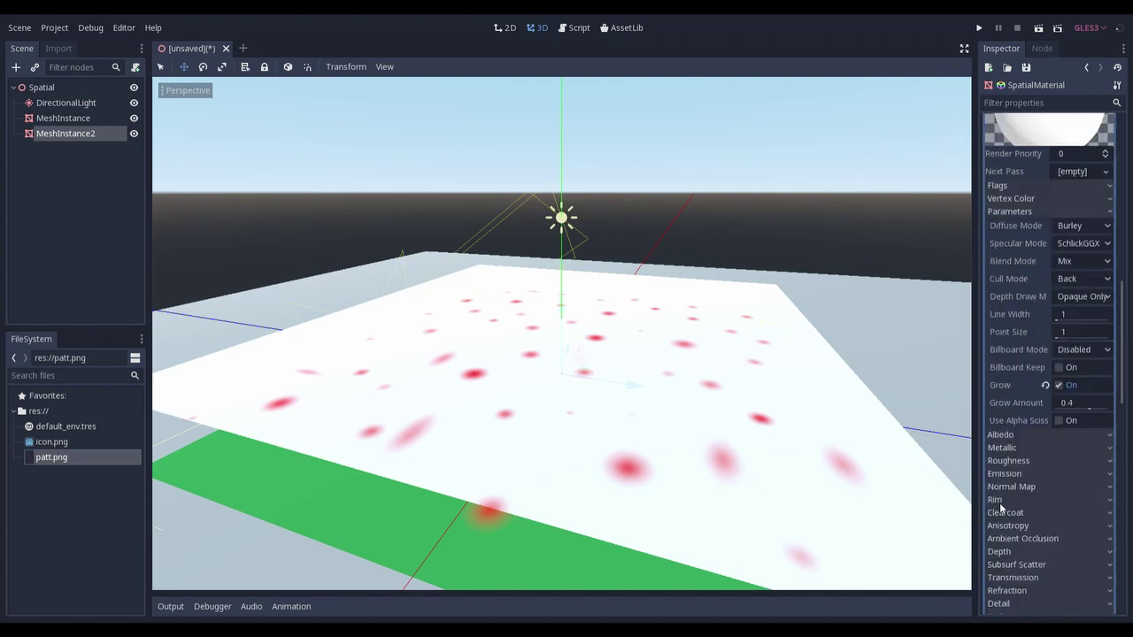
click(1009, 435)
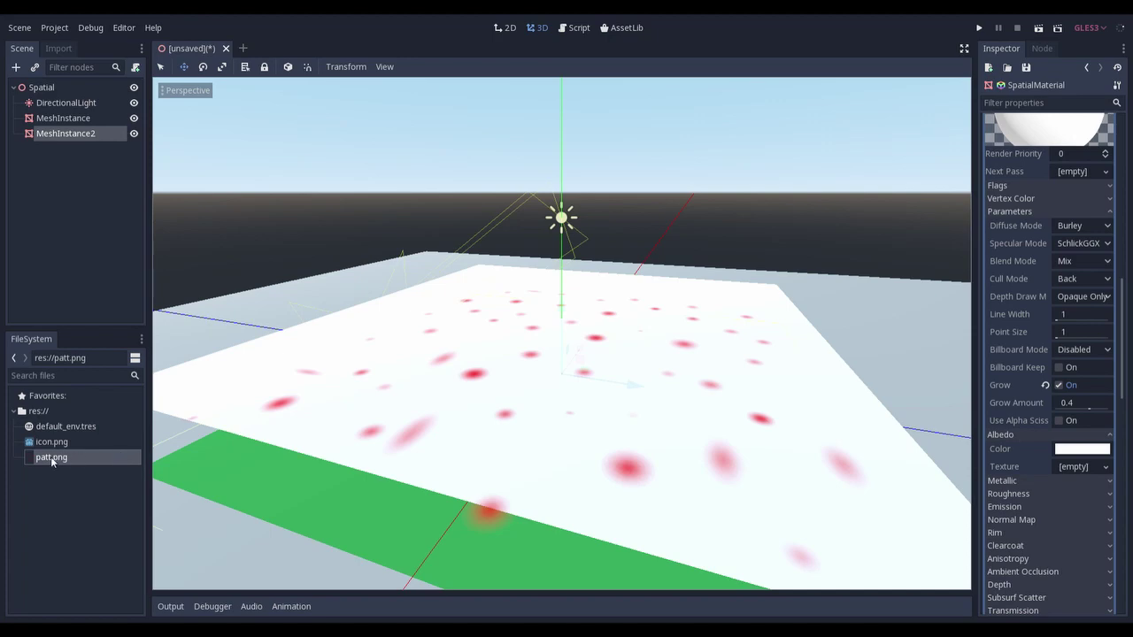
drag(50, 457, 1076, 469)
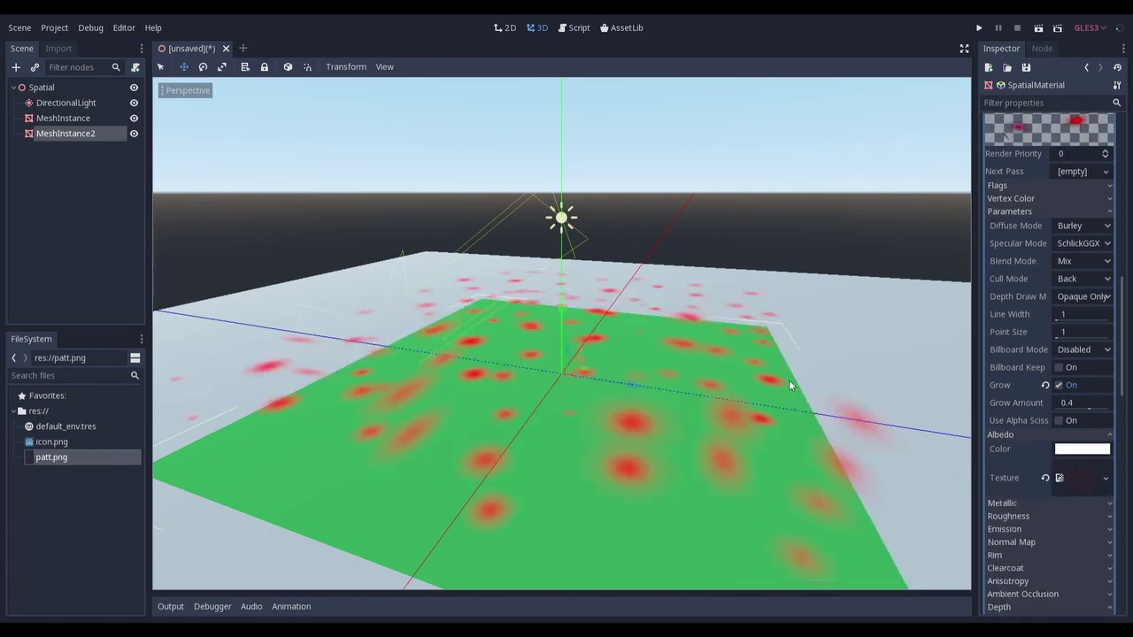
middle_drag(788, 380, 605, 437)
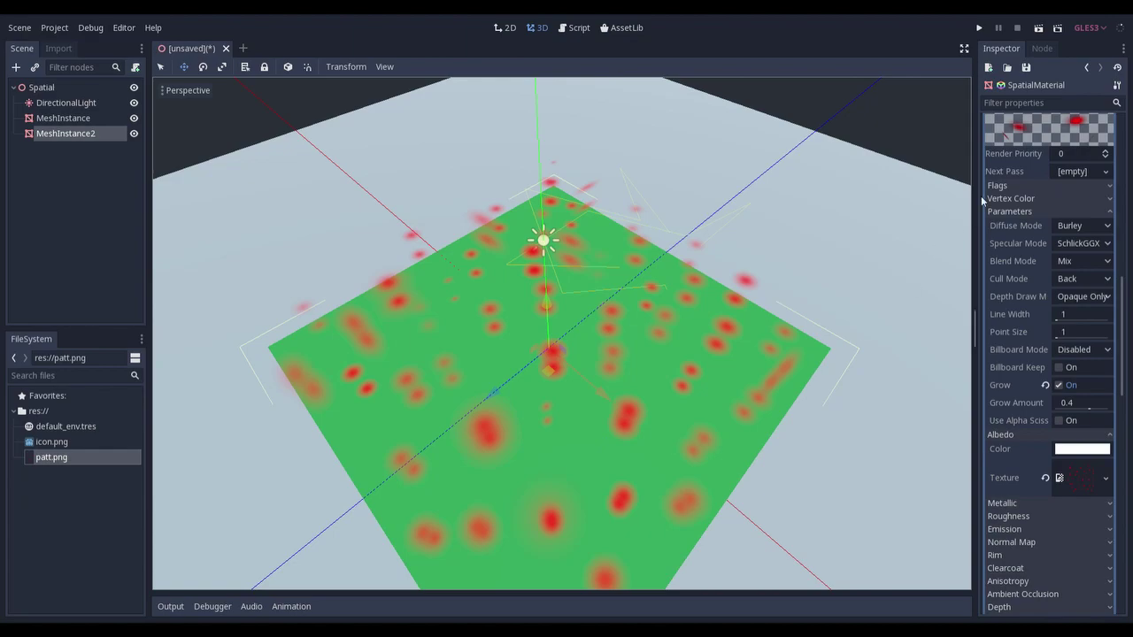
scroll(984, 202, up, 2)
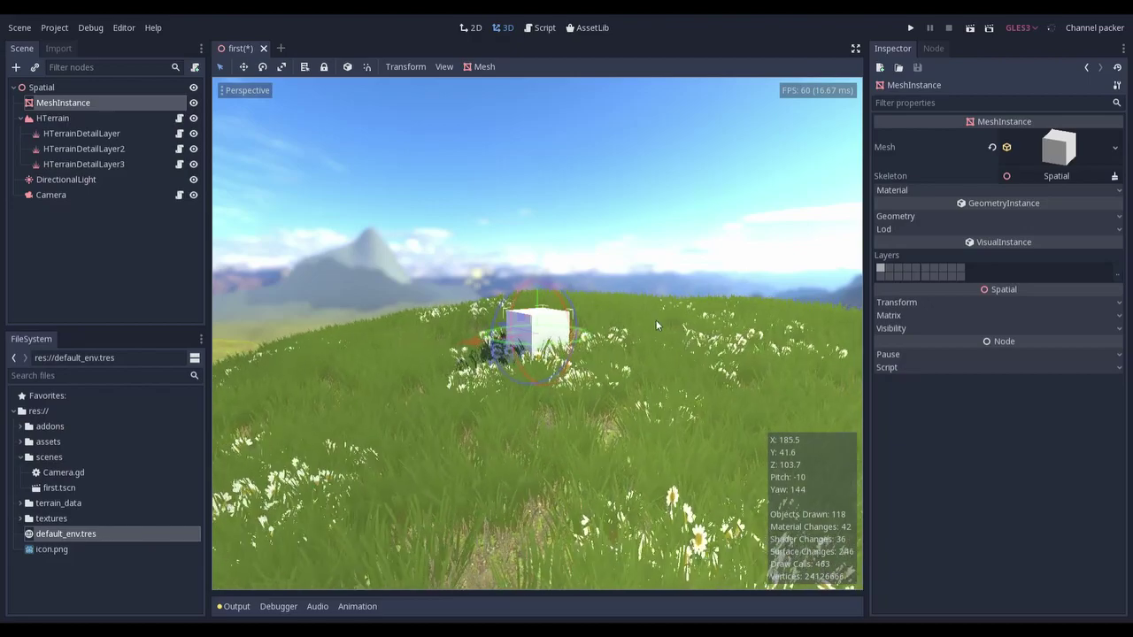
- Zoom the viewport in and out over first.tscn's grass-covered HTerrain hills
scroll(657, 326, up, 4)
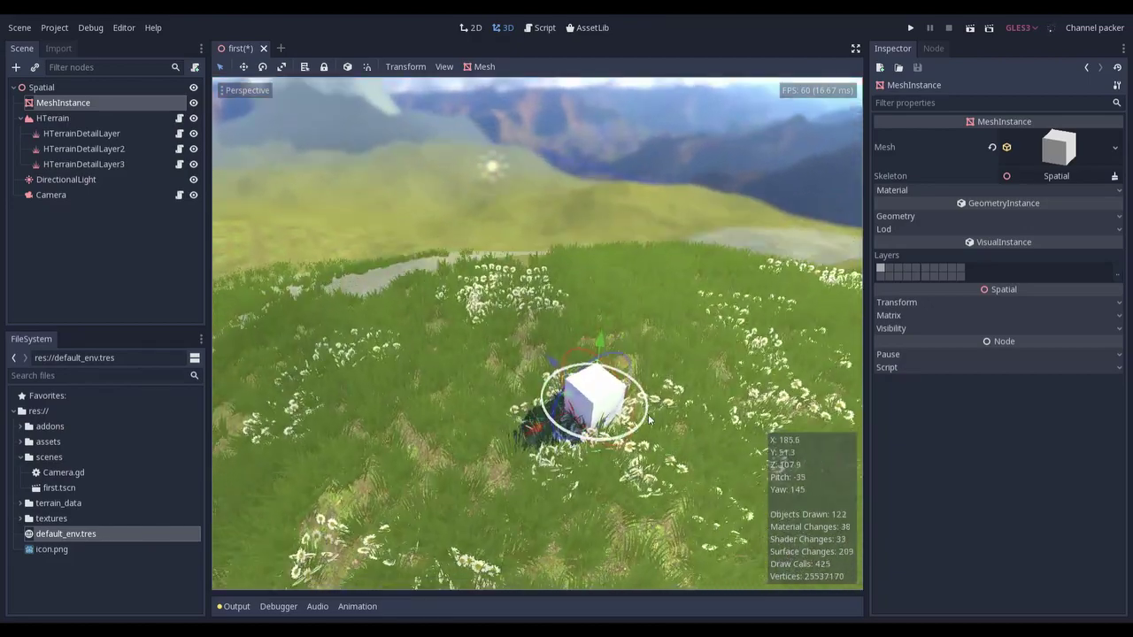
scroll(649, 421, down, 6)
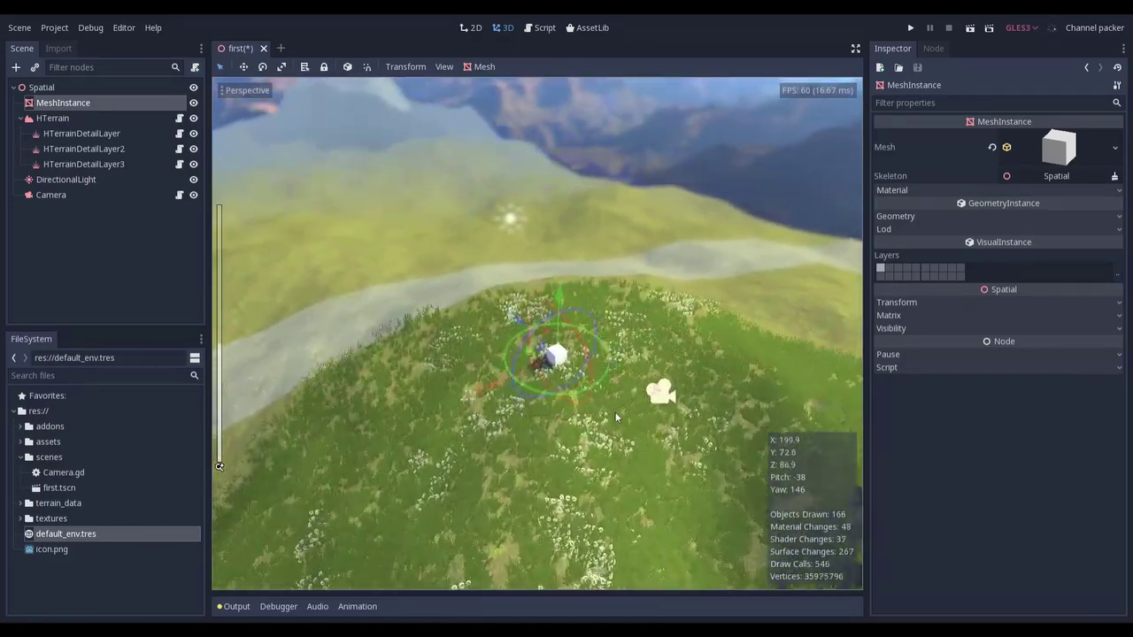